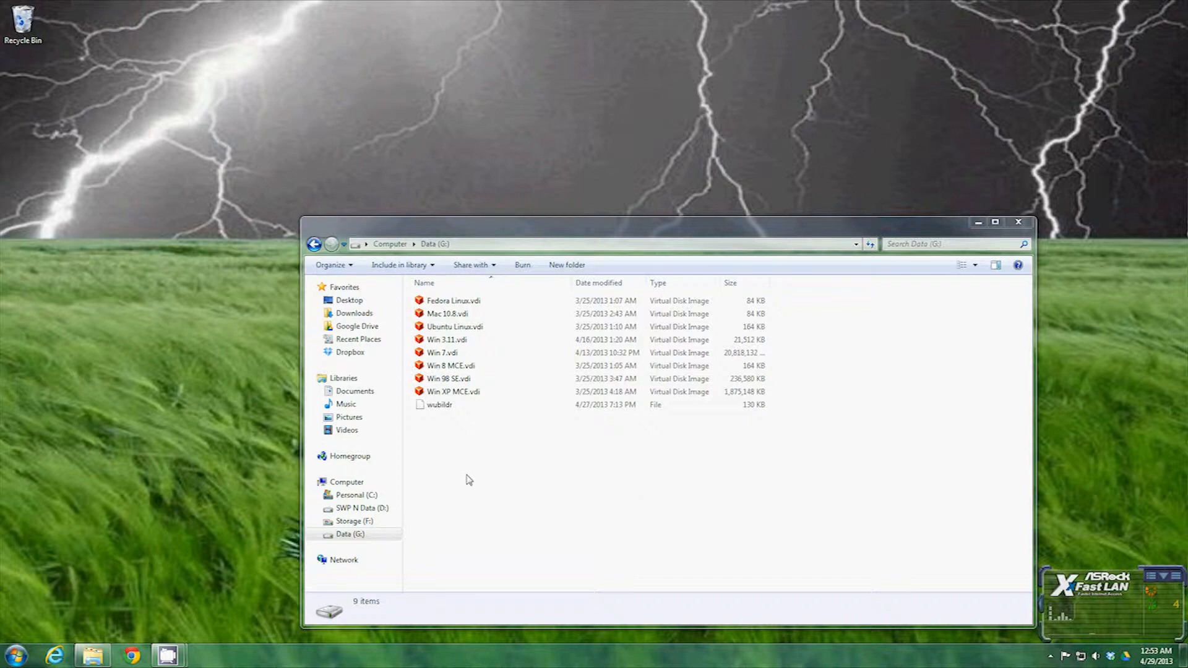
Step: Create a new folder named Shared Files on the Data (G:) drive
{"action": "right_click", "coordinate": [447, 447]}
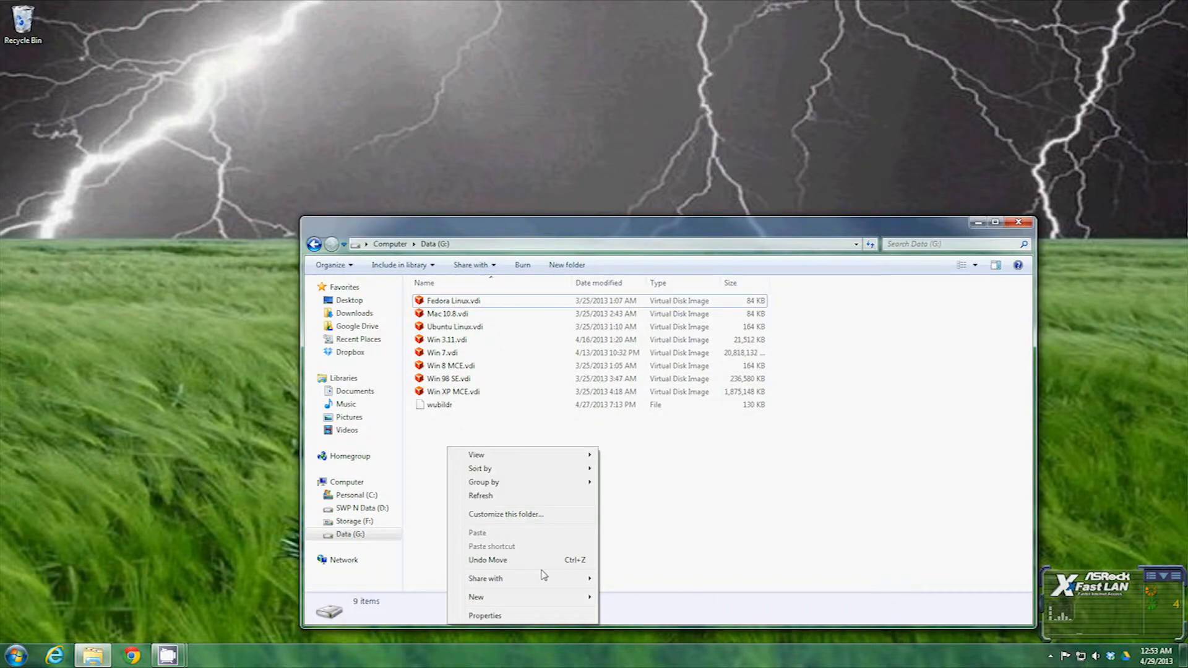
{"action": "left_click", "coordinate": [544, 597]}
{"action": "left_click", "coordinate": [710, 416]}
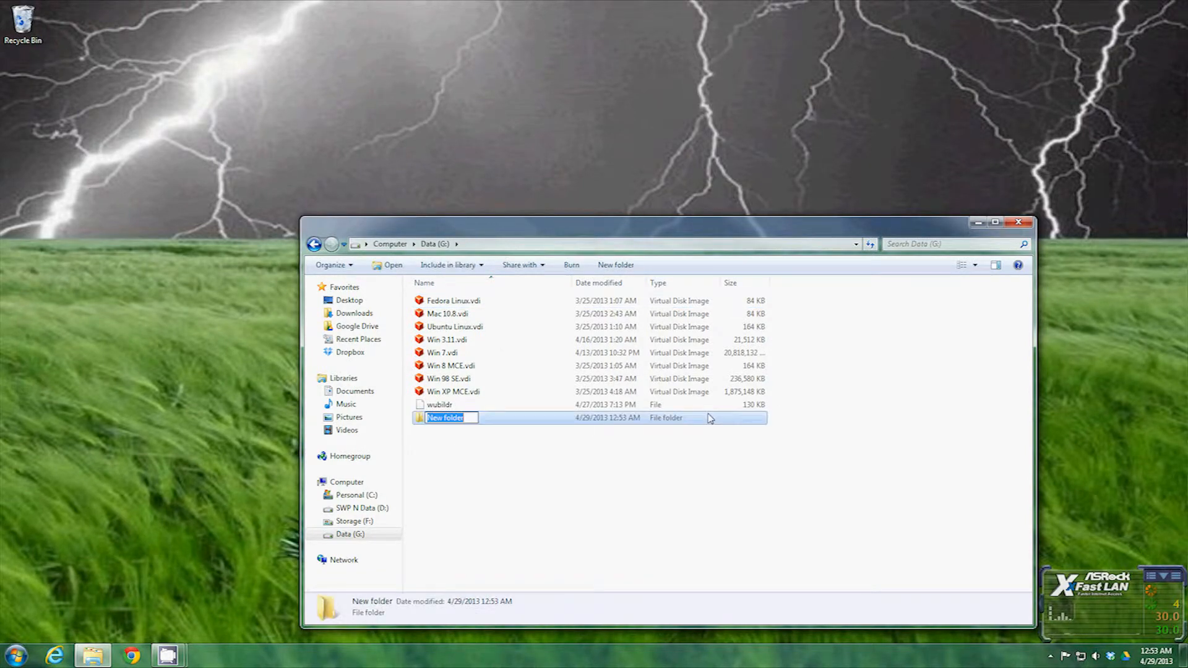
{"action": "type", "text": "Shared Files"}
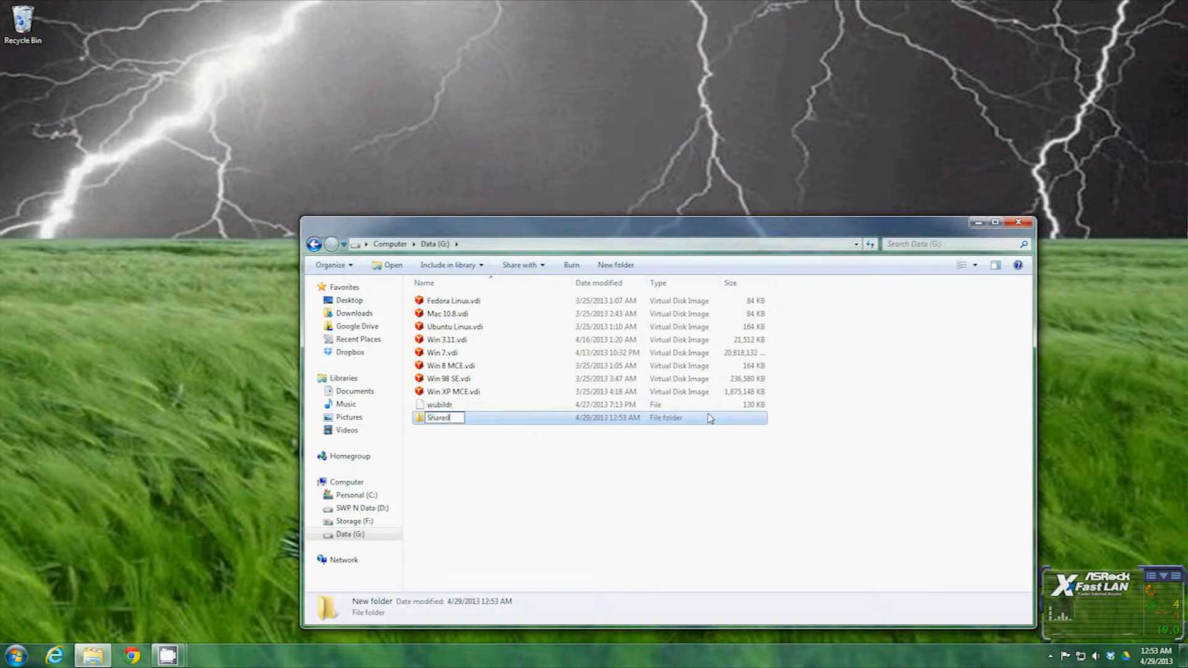
{"action": "key", "text": "Return"}
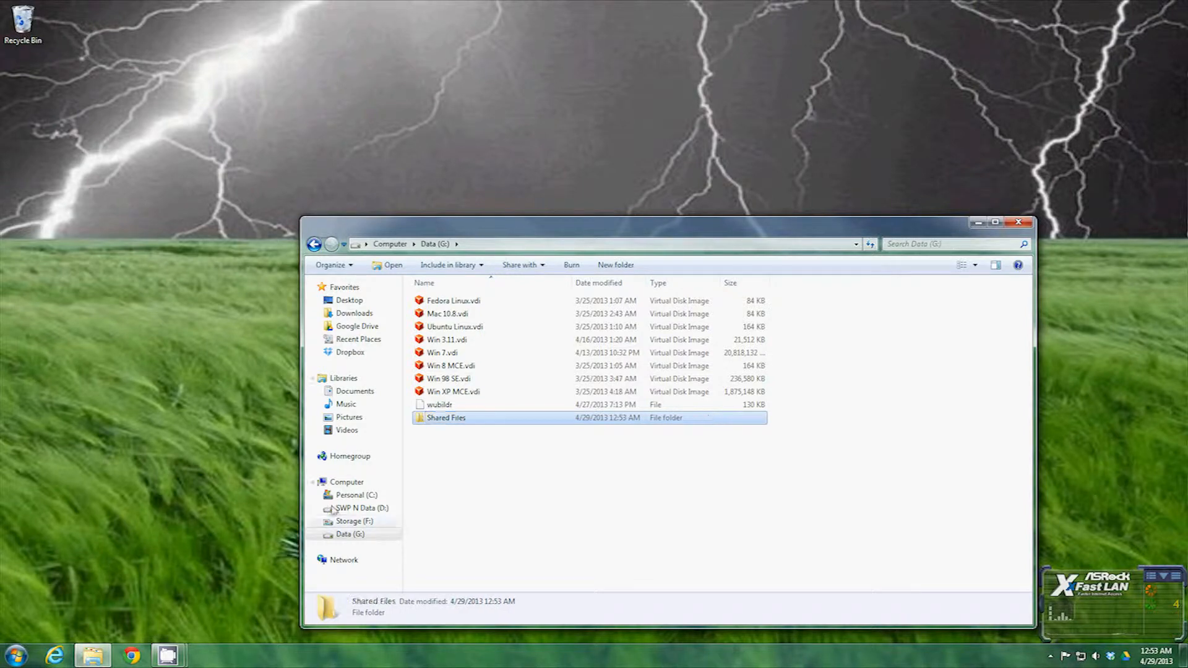
{"action": "right_click", "coordinate": [454, 421]}
{"action": "left_click", "coordinate": [358, 535]}
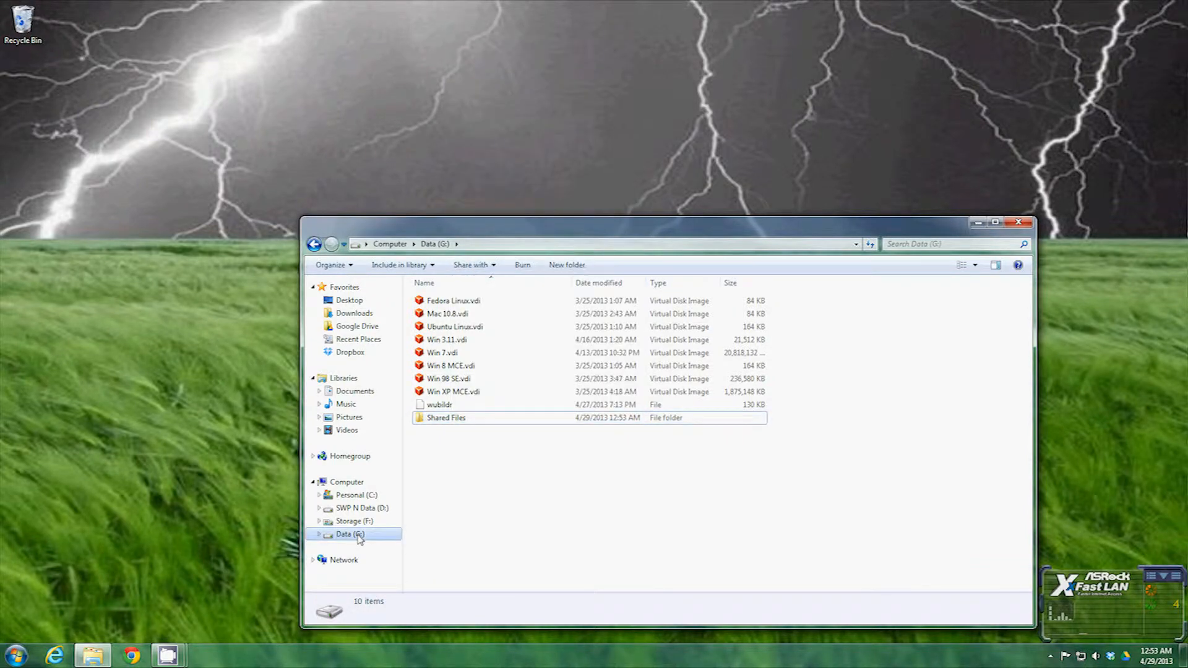
{"action": "right_click", "coordinate": [357, 535]}
{"action": "left_click", "coordinate": [648, 517]}
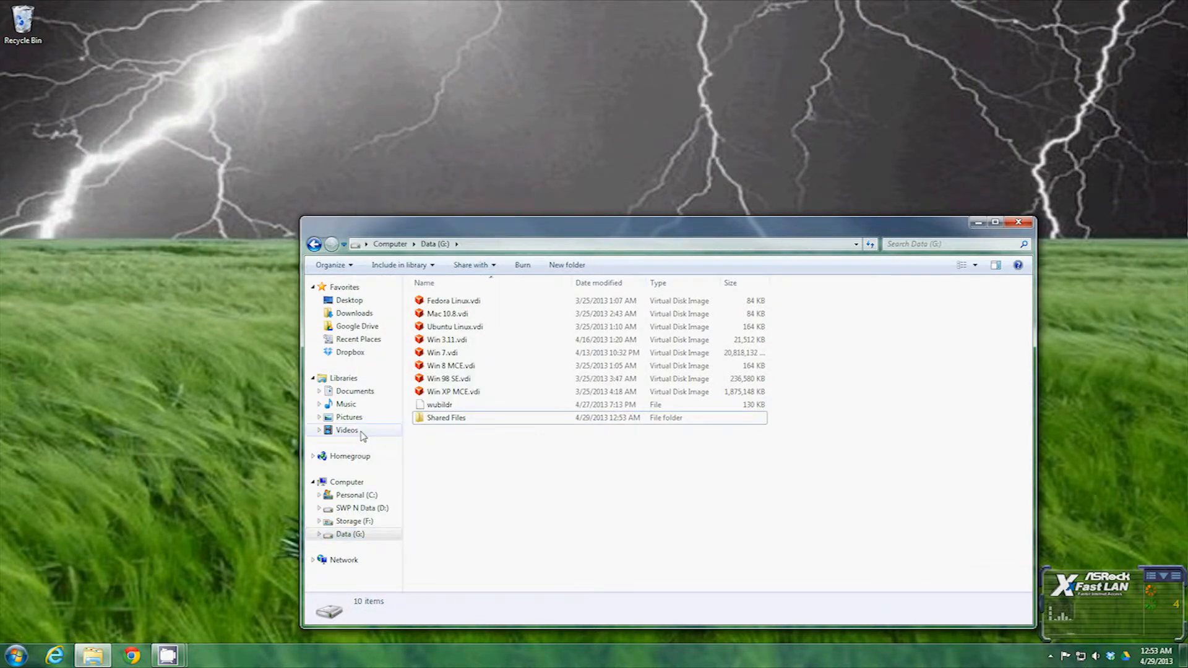
Step: Enable sharing for the Shared Files folder in its advanced sharing settings
{"action": "right_click", "coordinate": [447, 419]}
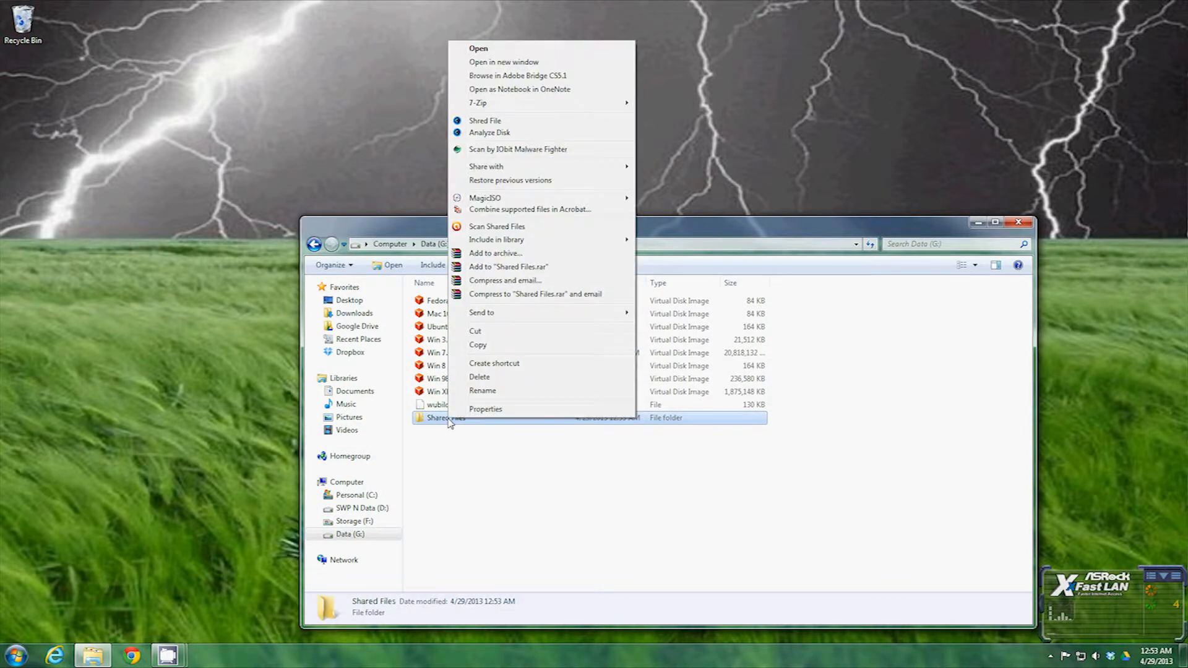
{"action": "left_click", "coordinate": [485, 409]}
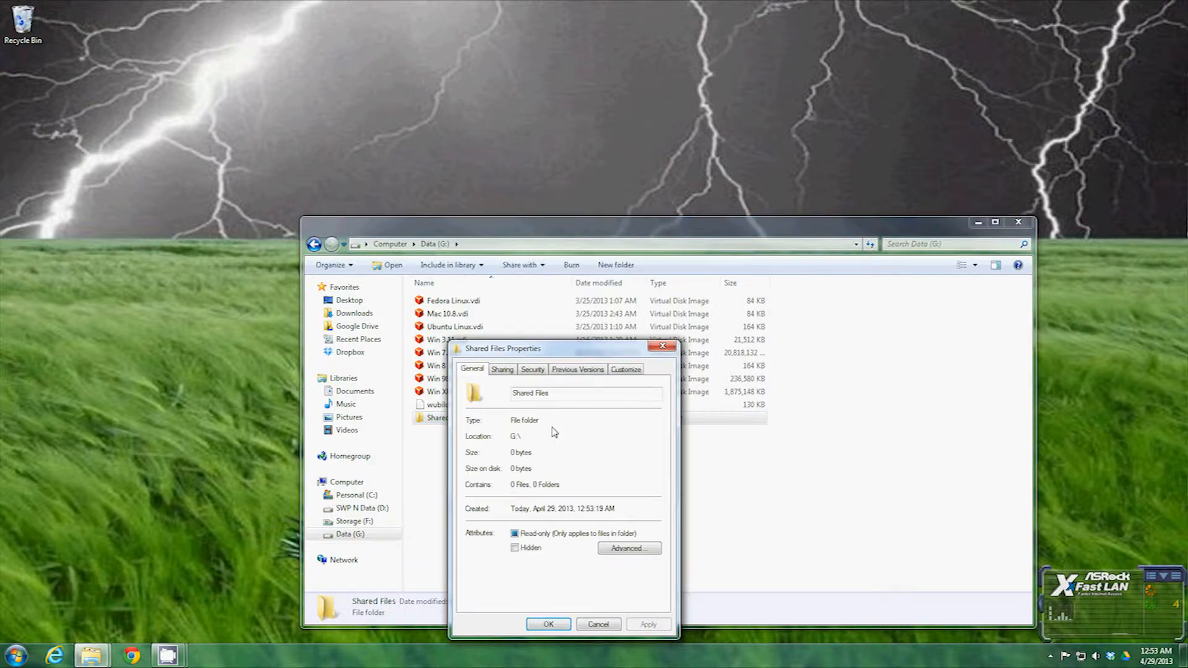
{"action": "left_click", "coordinate": [502, 370]}
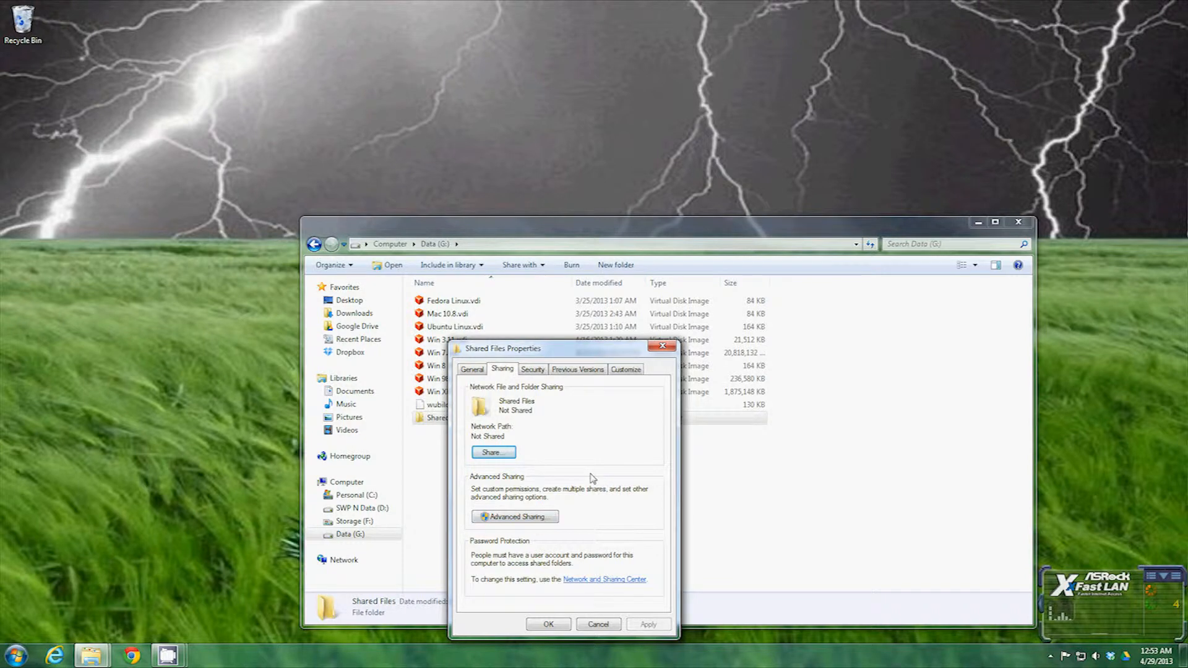
{"action": "left_click", "coordinate": [531, 519]}
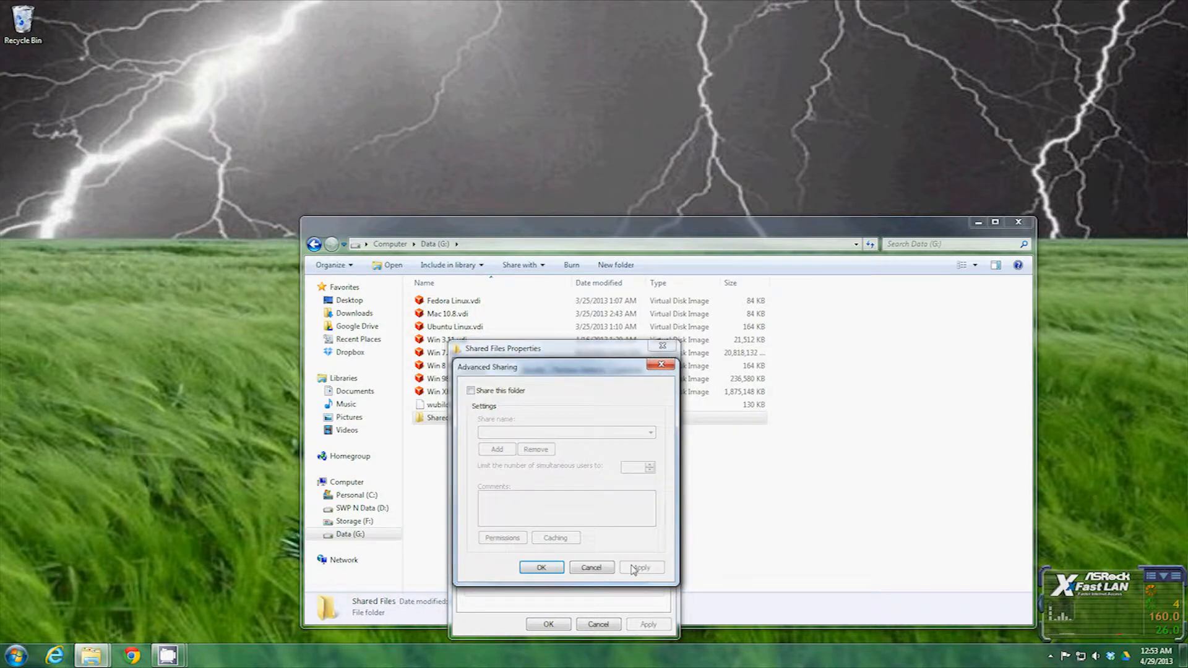
{"action": "left_click", "coordinate": [490, 394]}
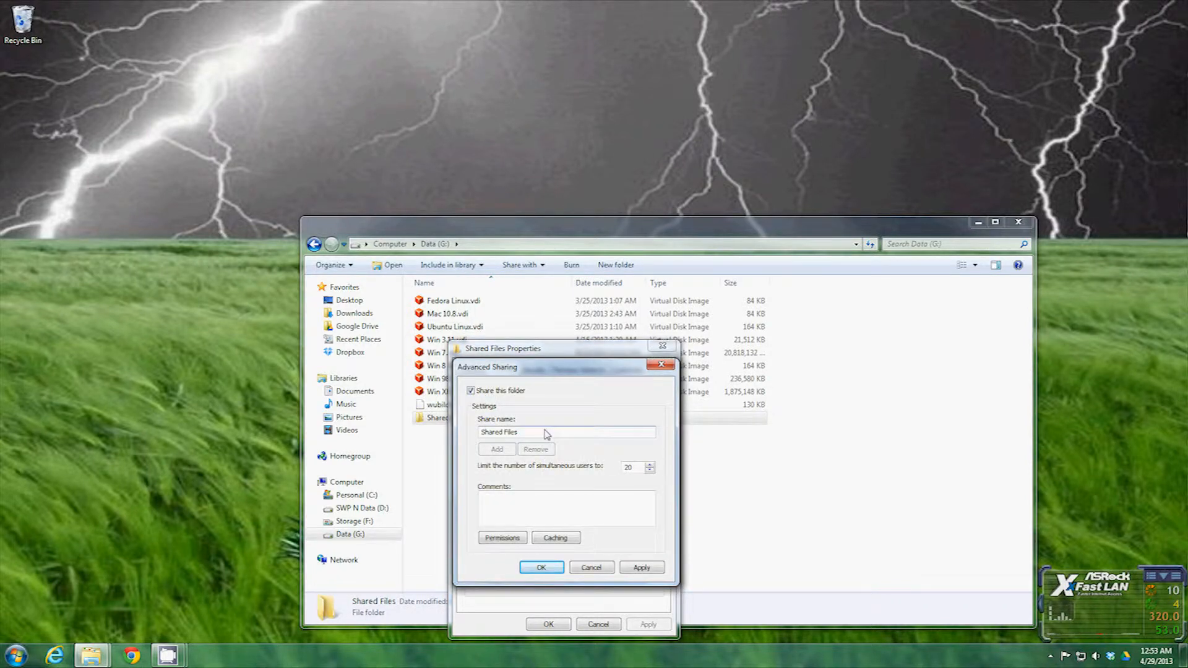
{"action": "left_click", "coordinate": [539, 435]}
{"action": "type", "text": "$"}
{"action": "key", "text": "BackSpace"}
Step: Check the share permissions of Shared Files, accept the advanced sharing settings and close the folder's properties
{"action": "left_click", "coordinate": [502, 537]}
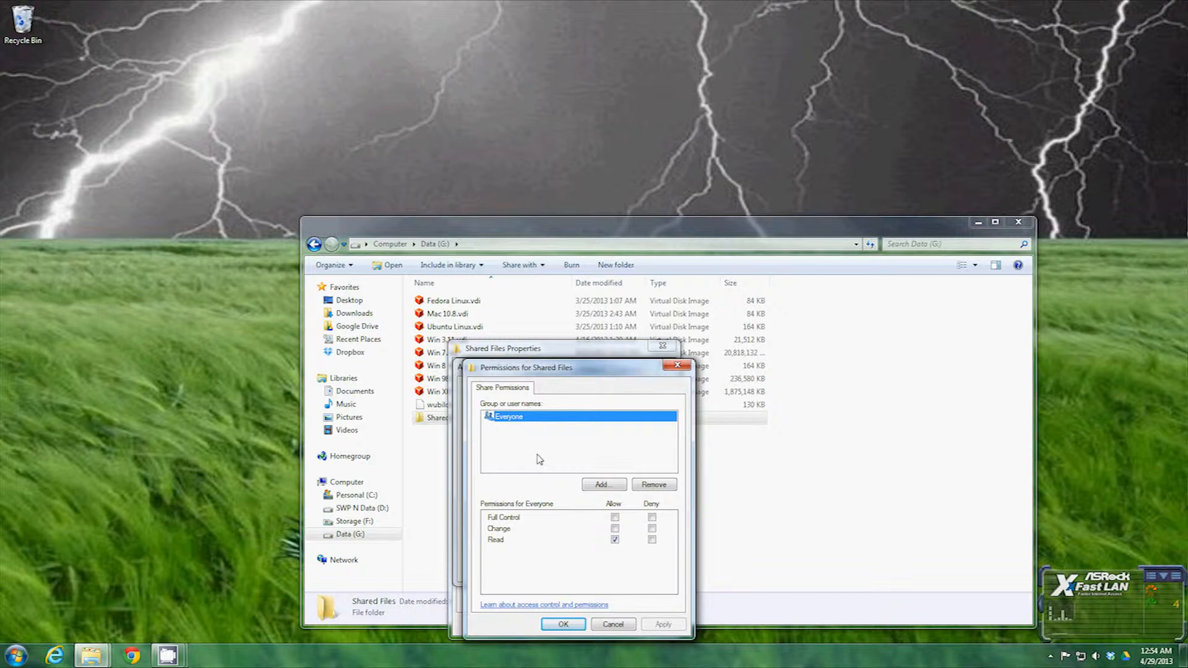
{"action": "left_click", "coordinate": [564, 625]}
{"action": "left_click", "coordinate": [541, 567]}
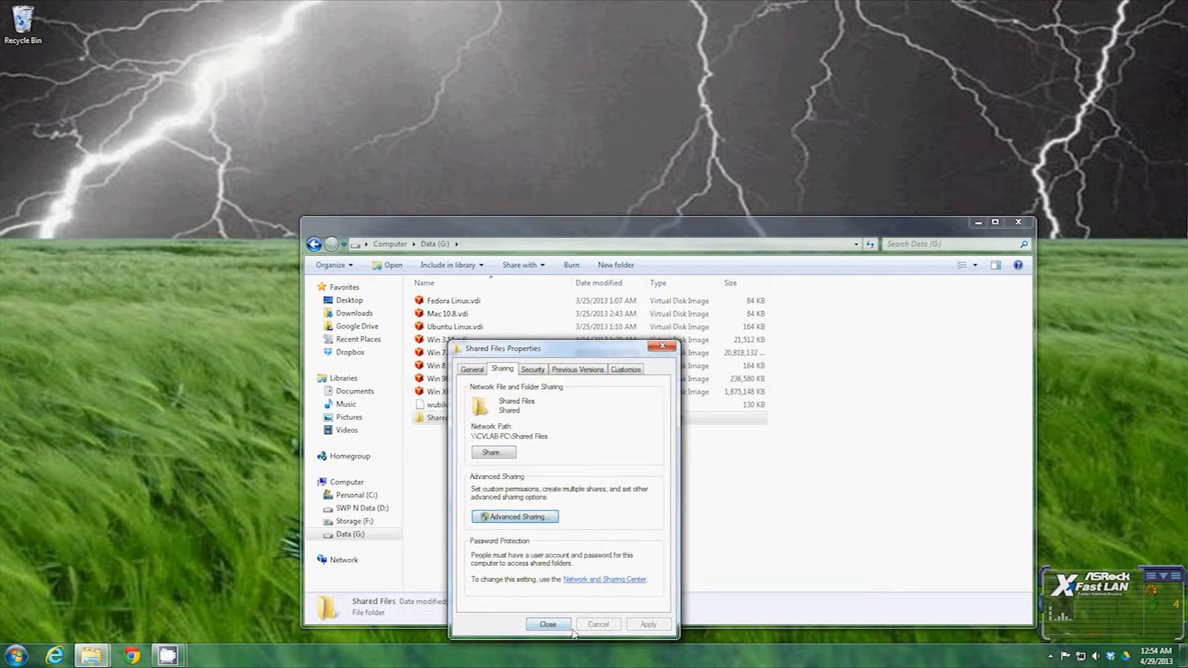
{"action": "key", "text": "Return"}
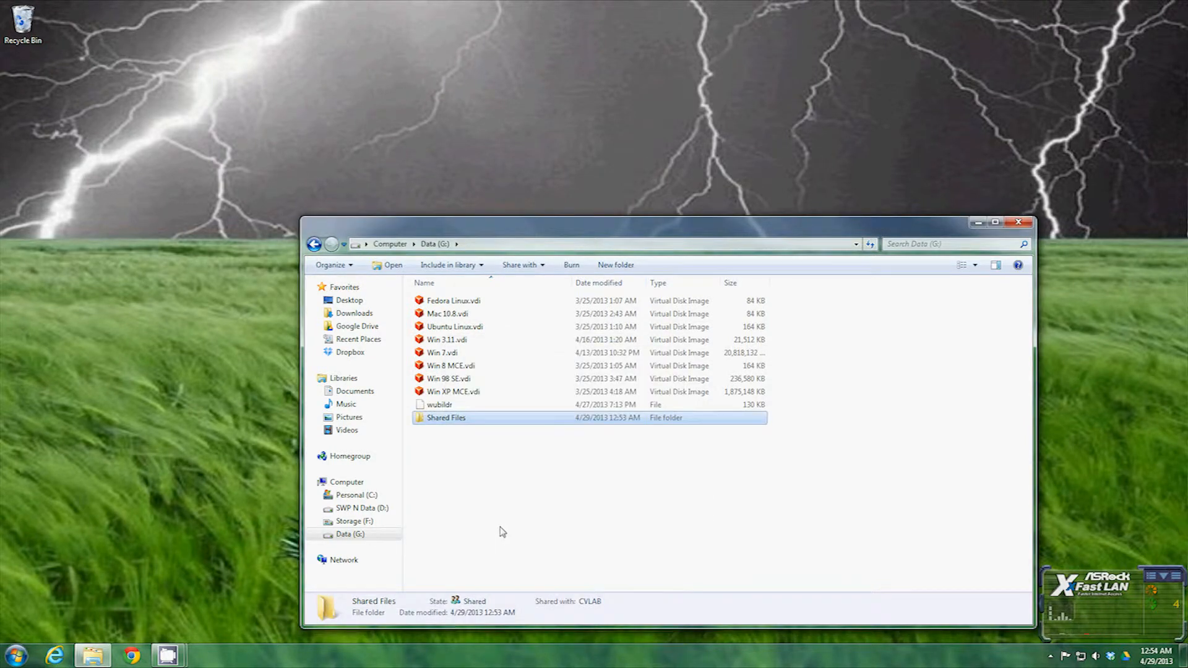
Step: Reopen the sharing properties of the Shared Files folder and highlight its network path
{"action": "right_click", "coordinate": [457, 420]}
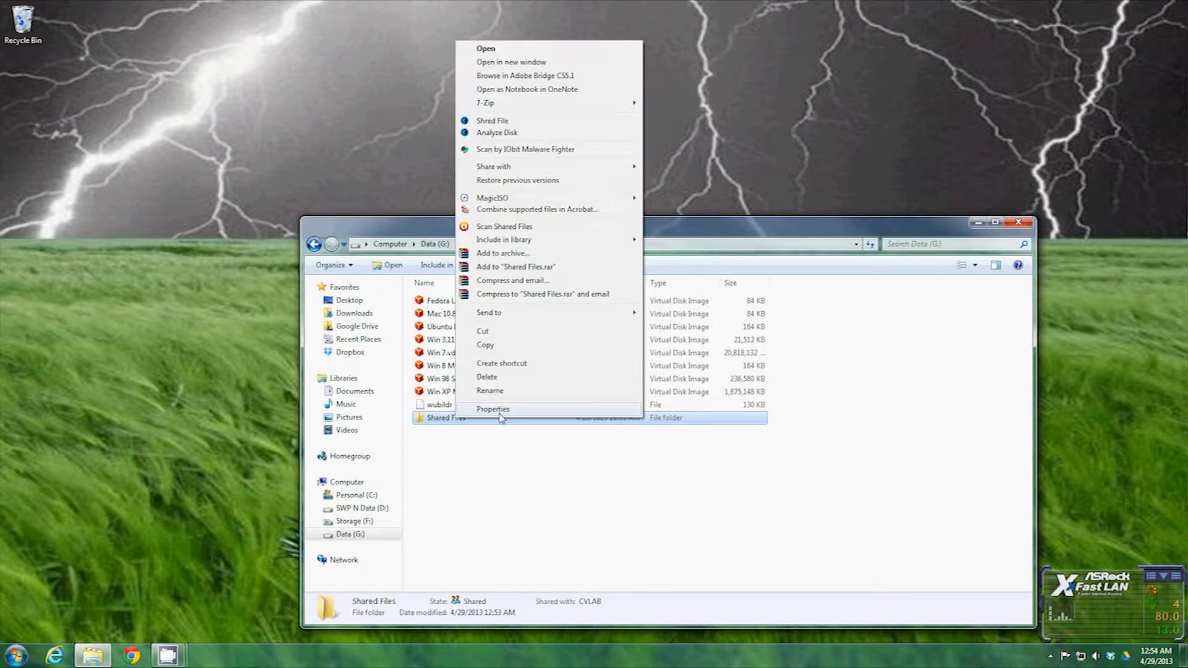
{"action": "left_click", "coordinate": [493, 409]}
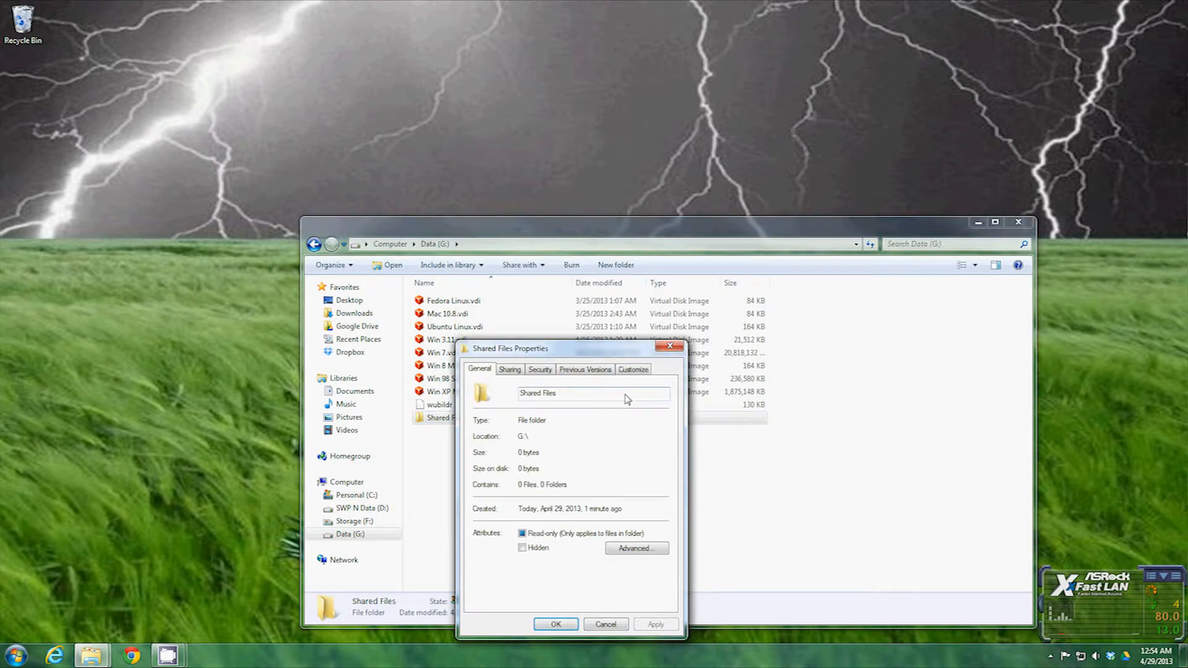
{"action": "left_click", "coordinate": [510, 370]}
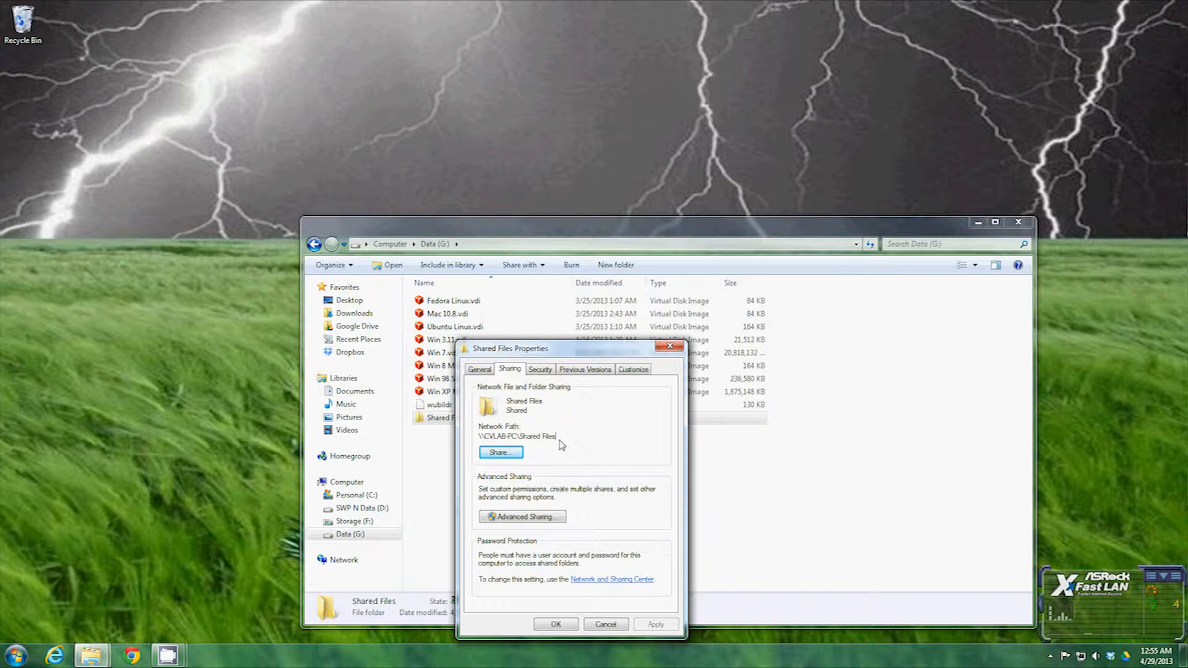
{"action": "left_click_drag", "start_coordinate": [559, 441], "coordinate": [619, 427]}
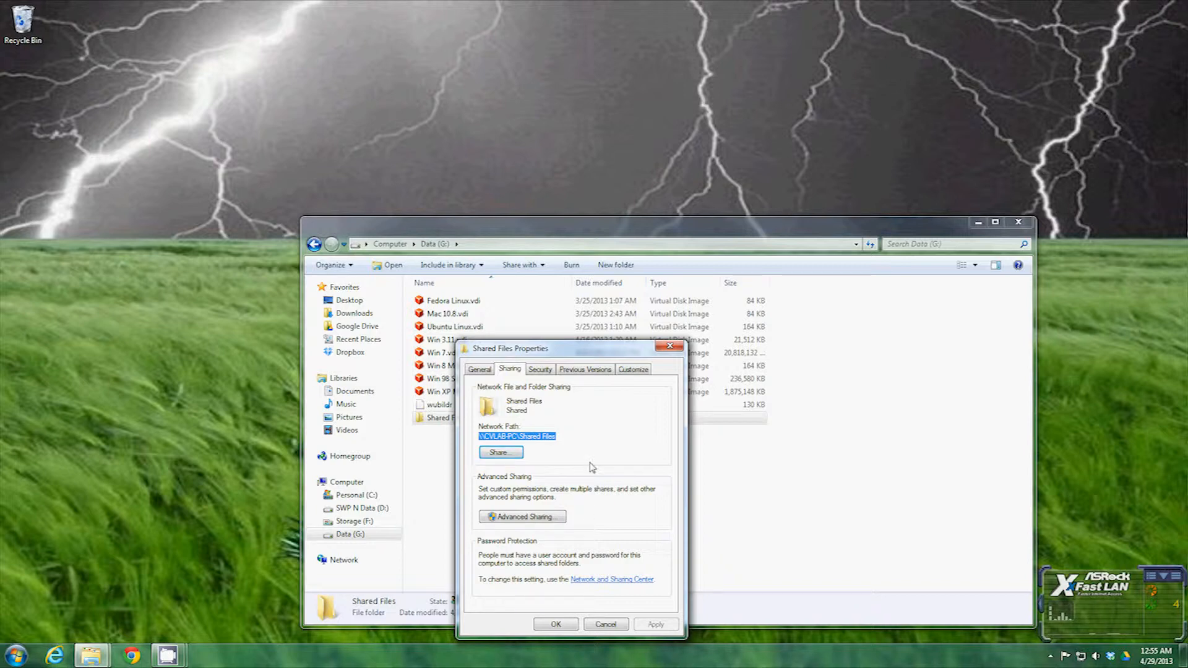
Step: Remove the Everyone group from the share permissions of Shared Files
{"action": "left_click", "coordinate": [532, 515]}
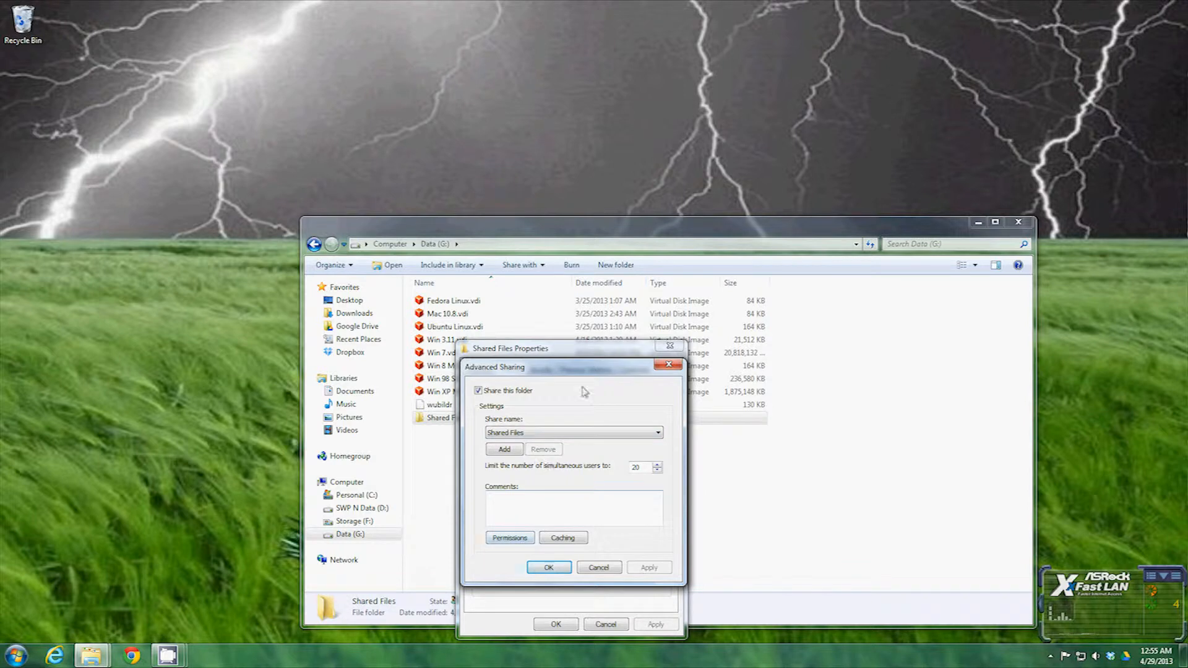
{"action": "left_click", "coordinate": [510, 538]}
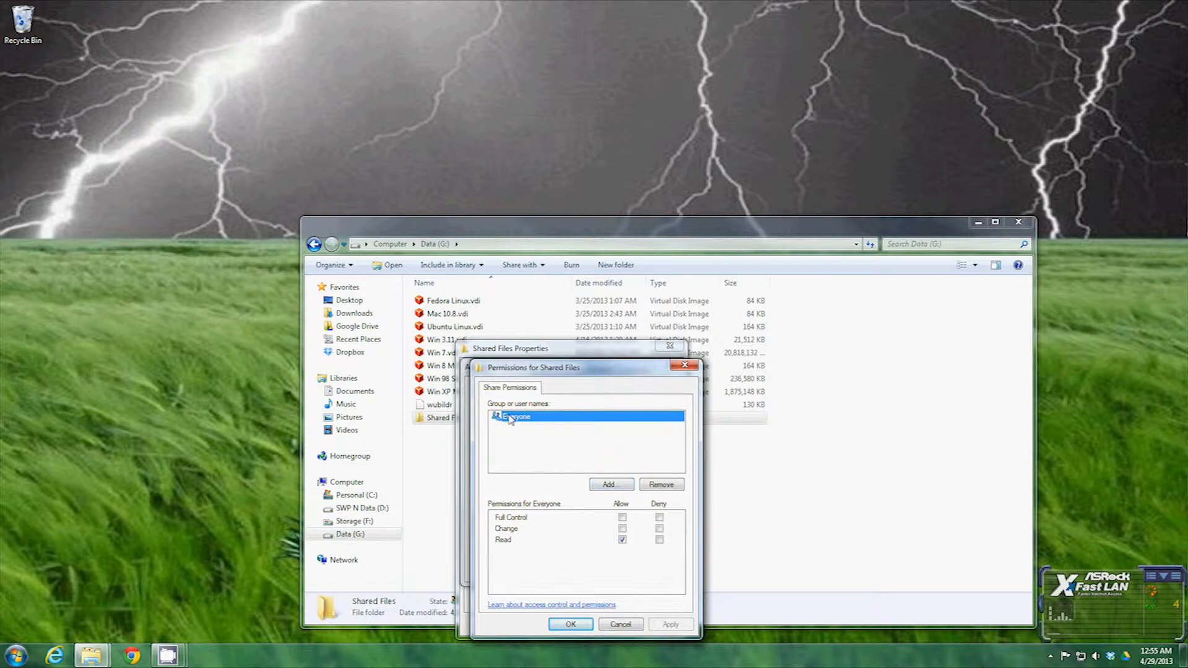
{"action": "left_click", "coordinate": [659, 485]}
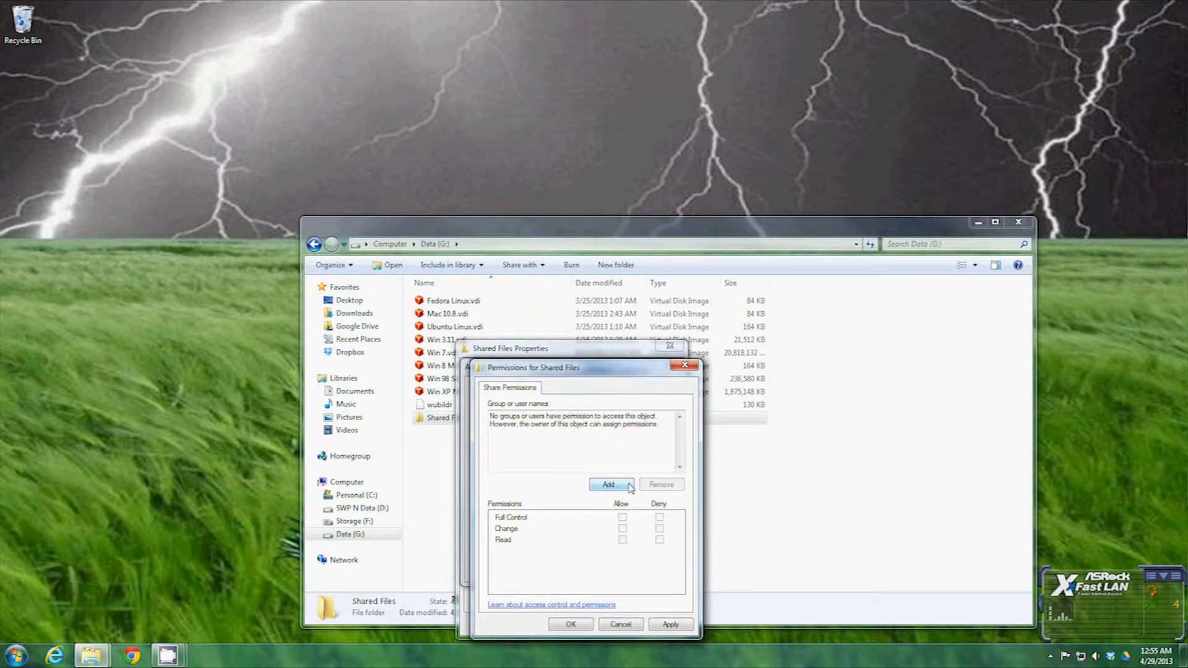
Step: Add the CVLAB user to the share permissions of Shared Files
{"action": "left_click", "coordinate": [631, 488]}
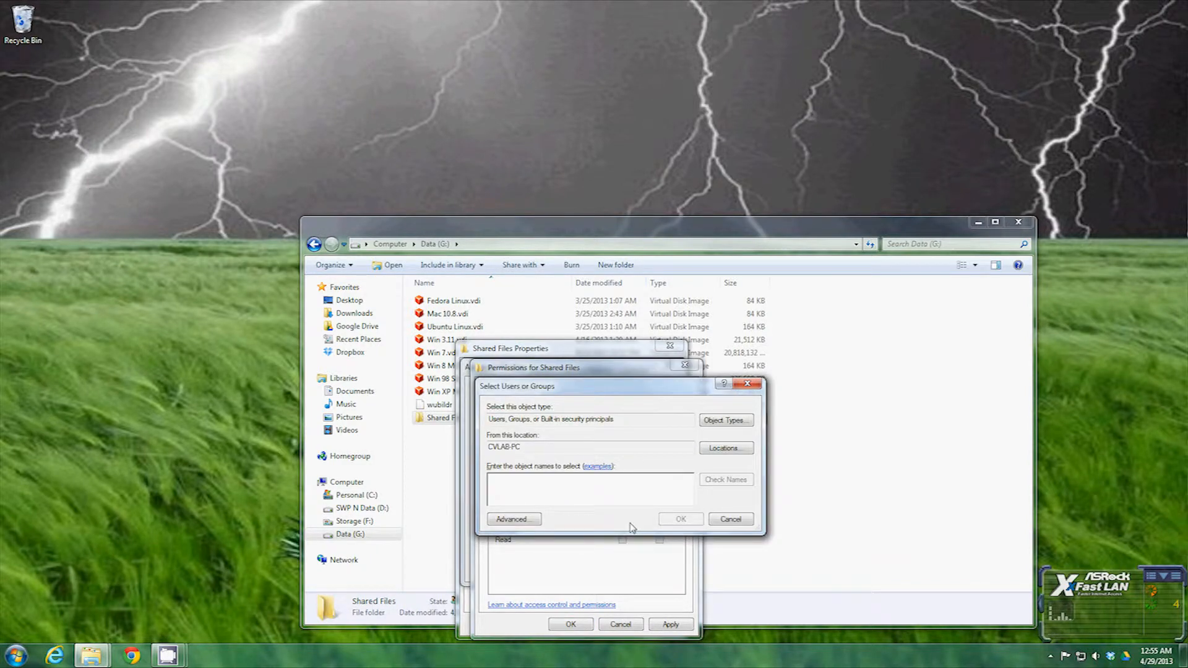
{"action": "type", "text": "CB"}
{"action": "key", "text": "BackSpace"}
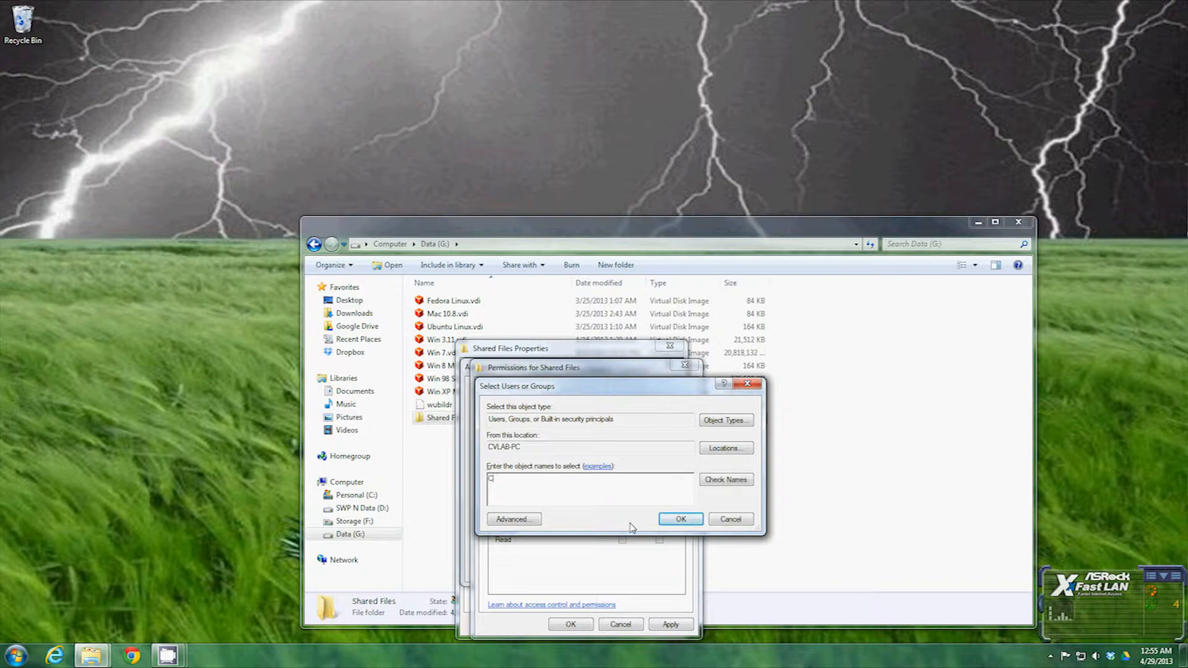
{"action": "type", "text": "VLAB"}
{"action": "left_click", "coordinate": [681, 520]}
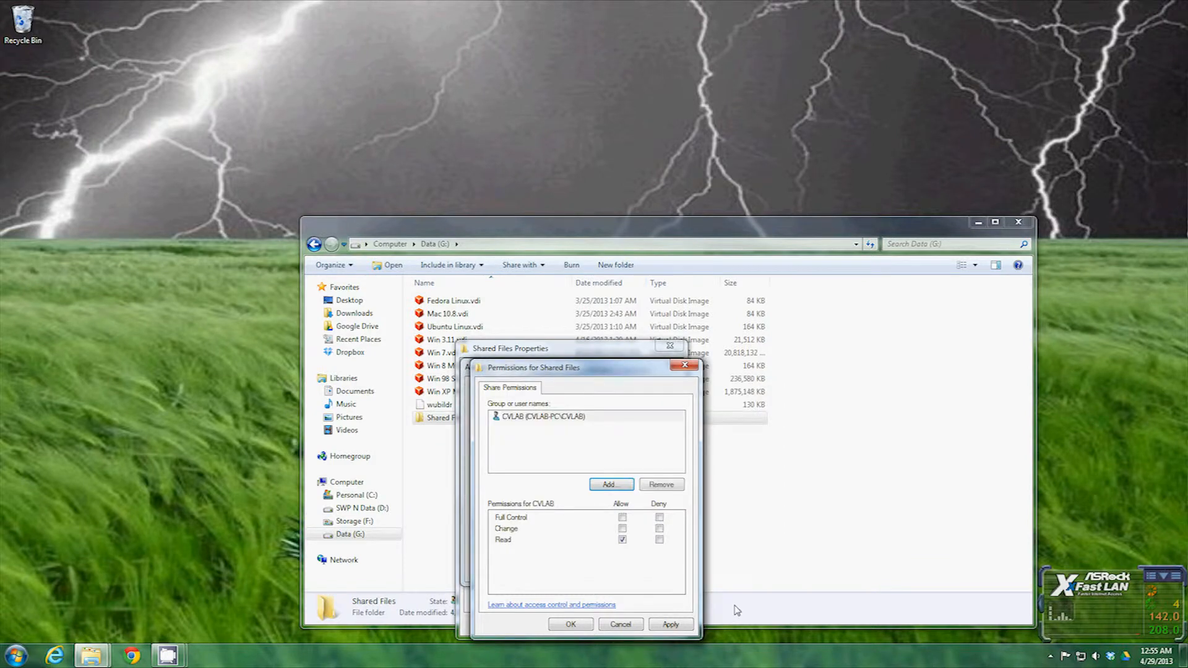
Step: Allow Full Control for the CVLAB user, apply the permissions and close the sharing dialogs
{"action": "left_click", "coordinate": [622, 517]}
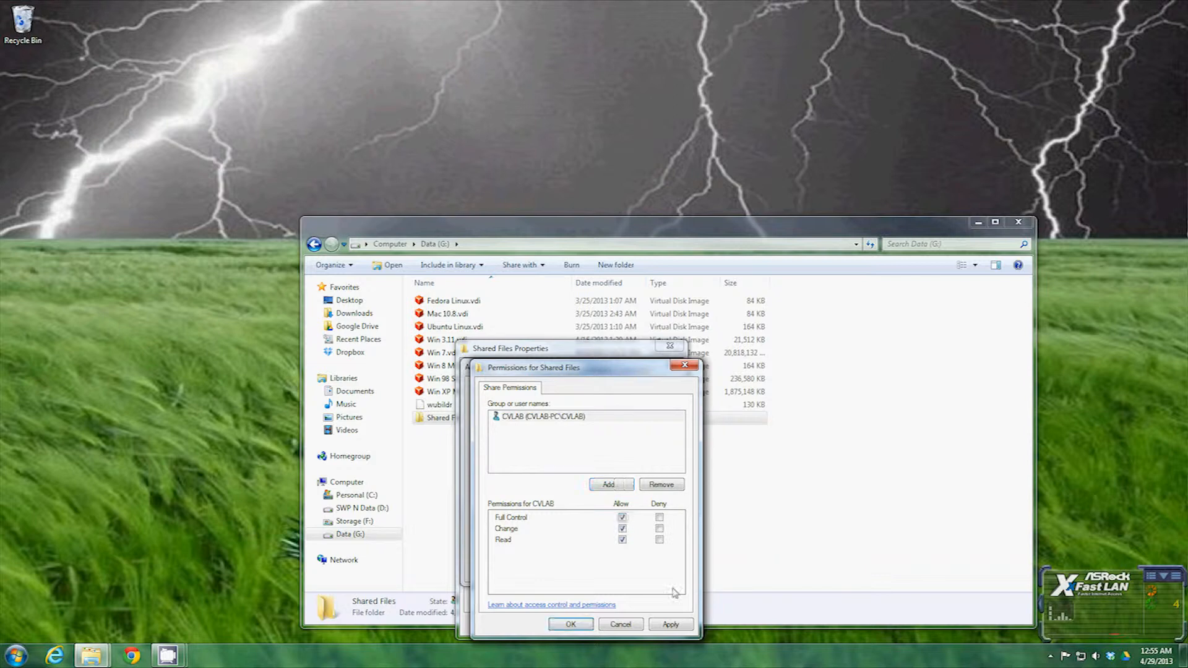
{"action": "left_click", "coordinate": [666, 626]}
{"action": "left_click", "coordinate": [582, 625]}
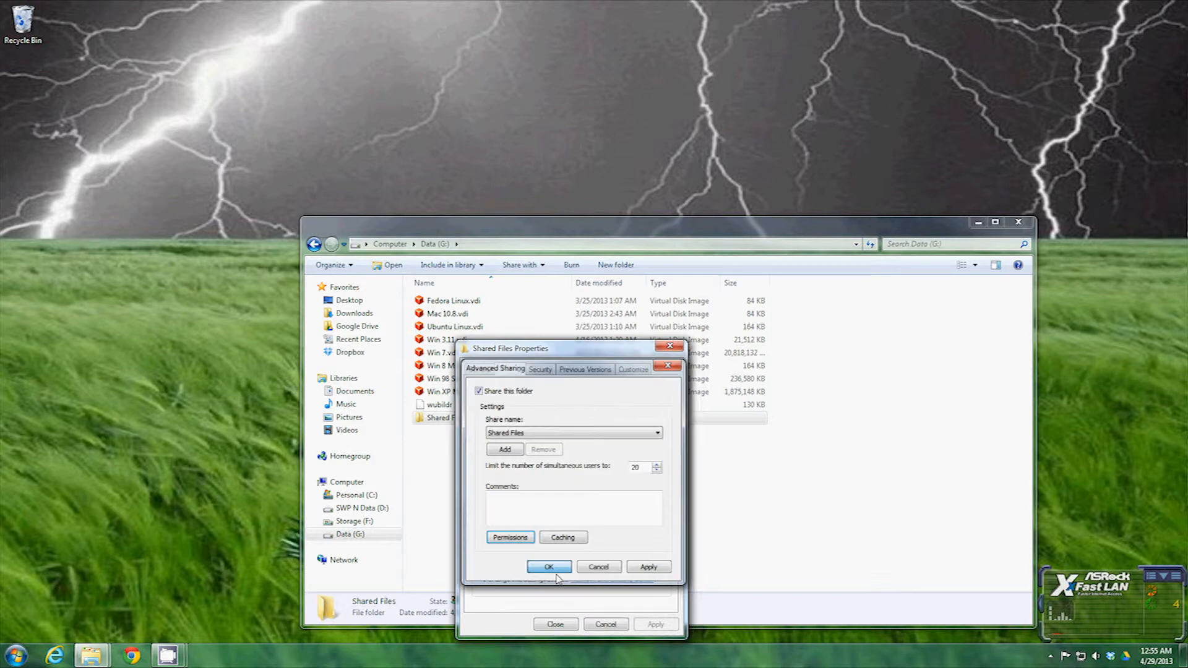
{"action": "left_click", "coordinate": [549, 566]}
{"action": "left_click", "coordinate": [555, 624]}
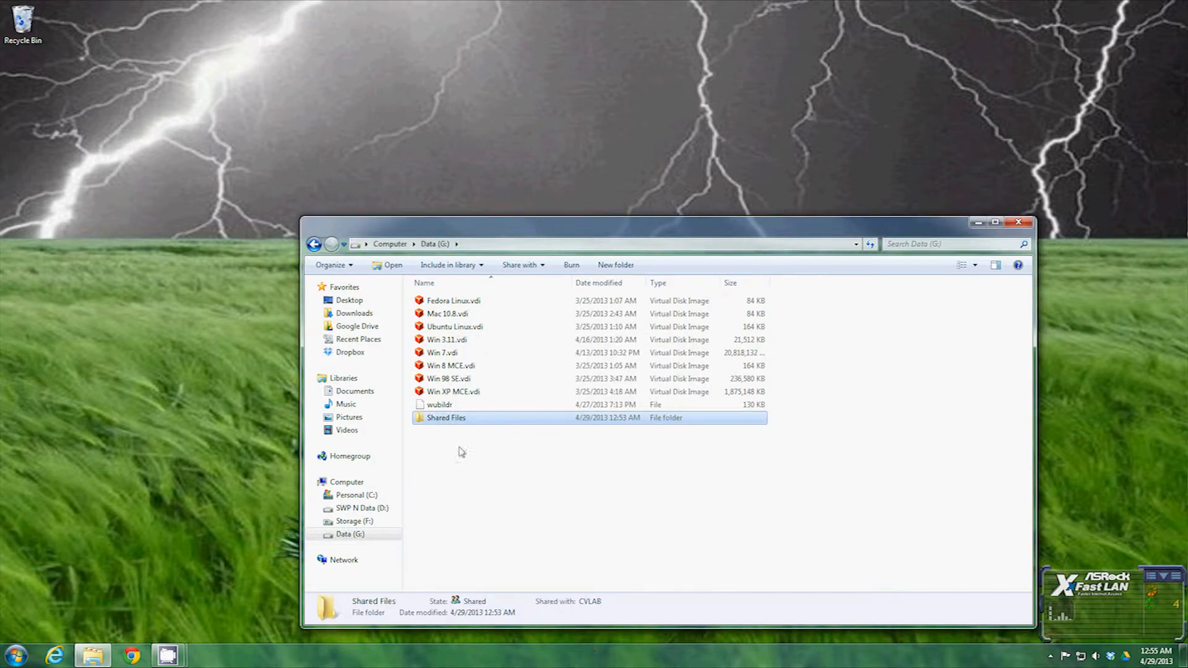
Step: Examine the network path in the sharing properties of Shared Files and close them without changes
{"action": "right_click", "coordinate": [456, 421]}
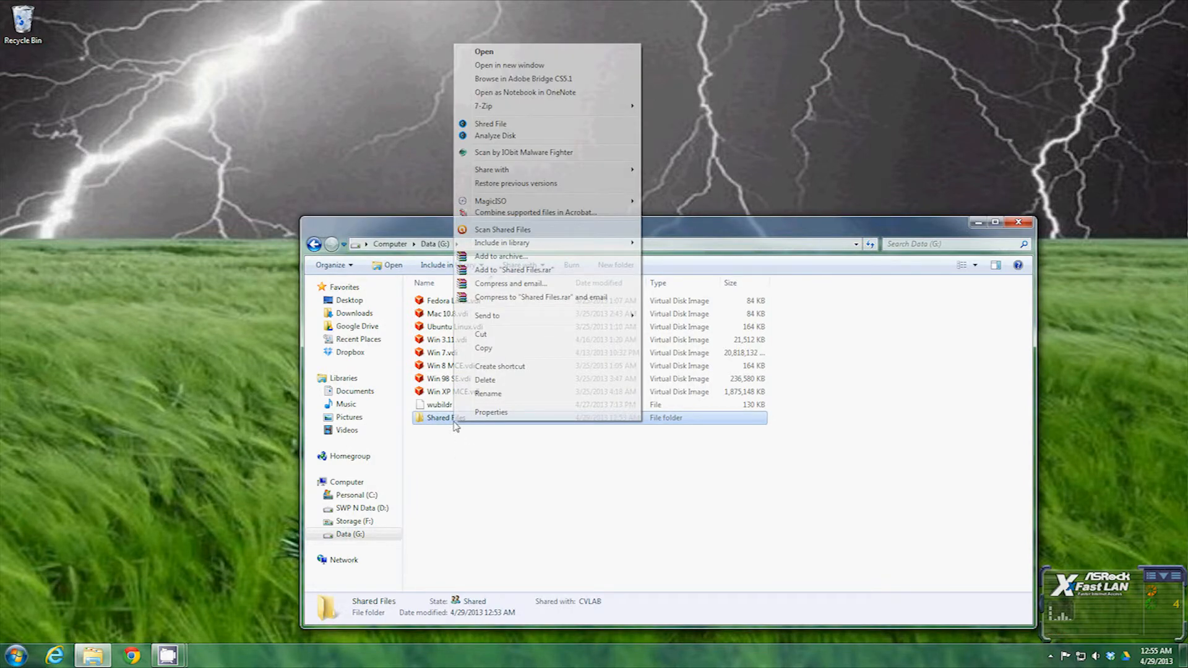
{"action": "left_click", "coordinate": [504, 413]}
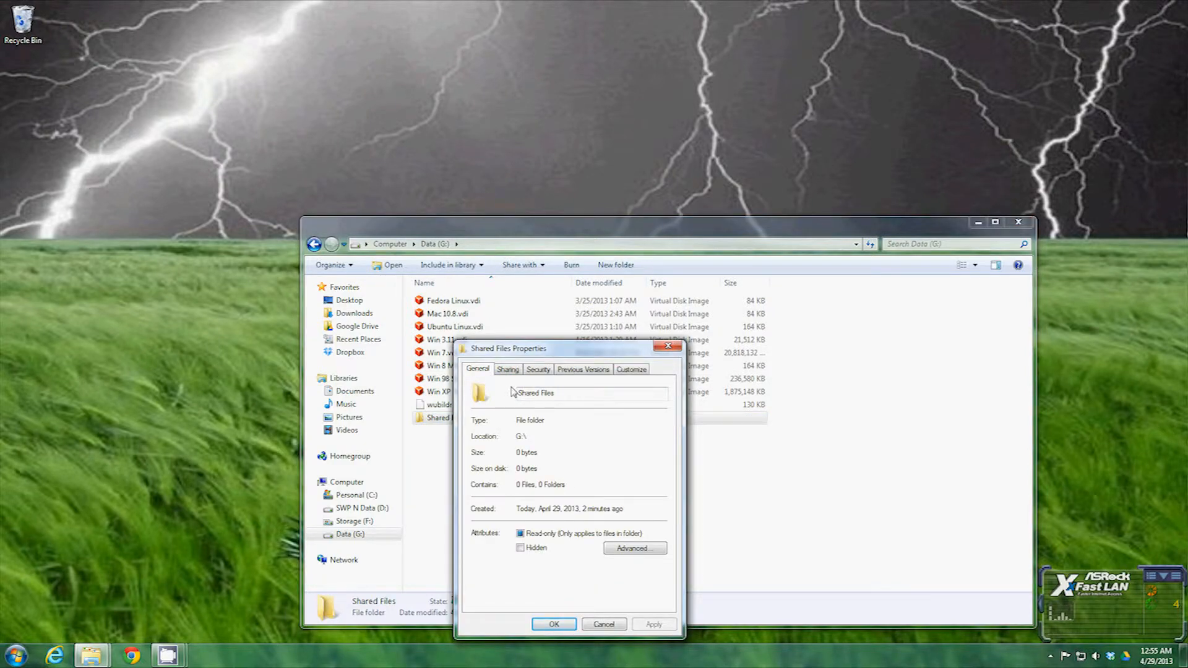
{"action": "left_click", "coordinate": [507, 369]}
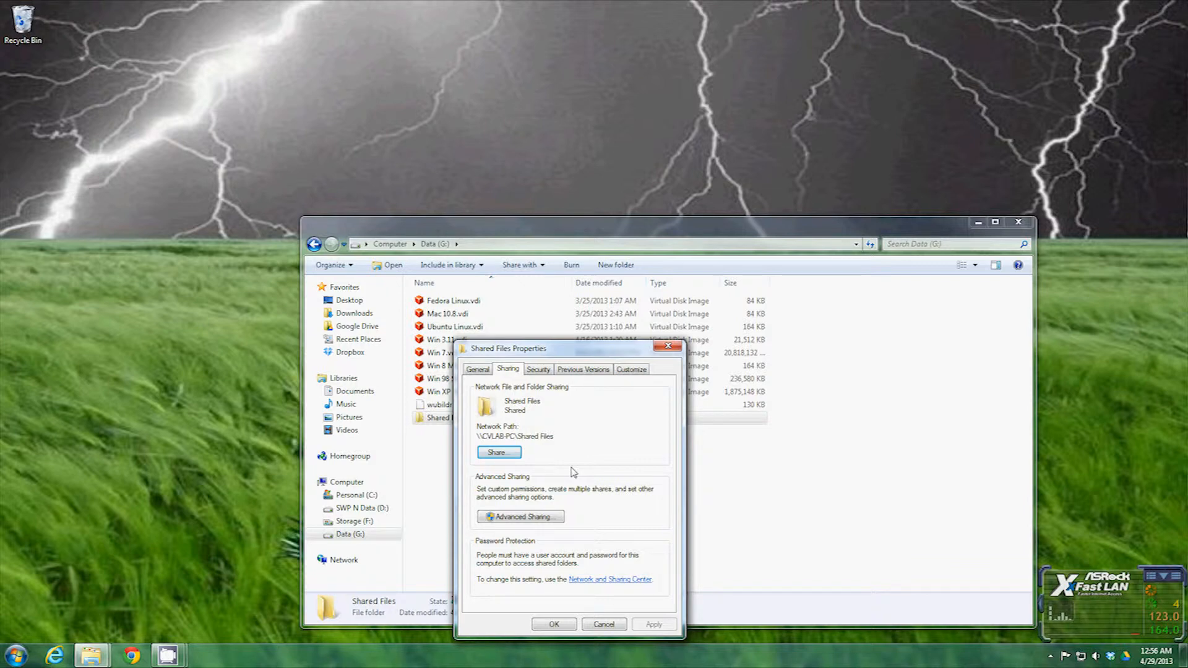
{"action": "left_click", "coordinate": [616, 625]}
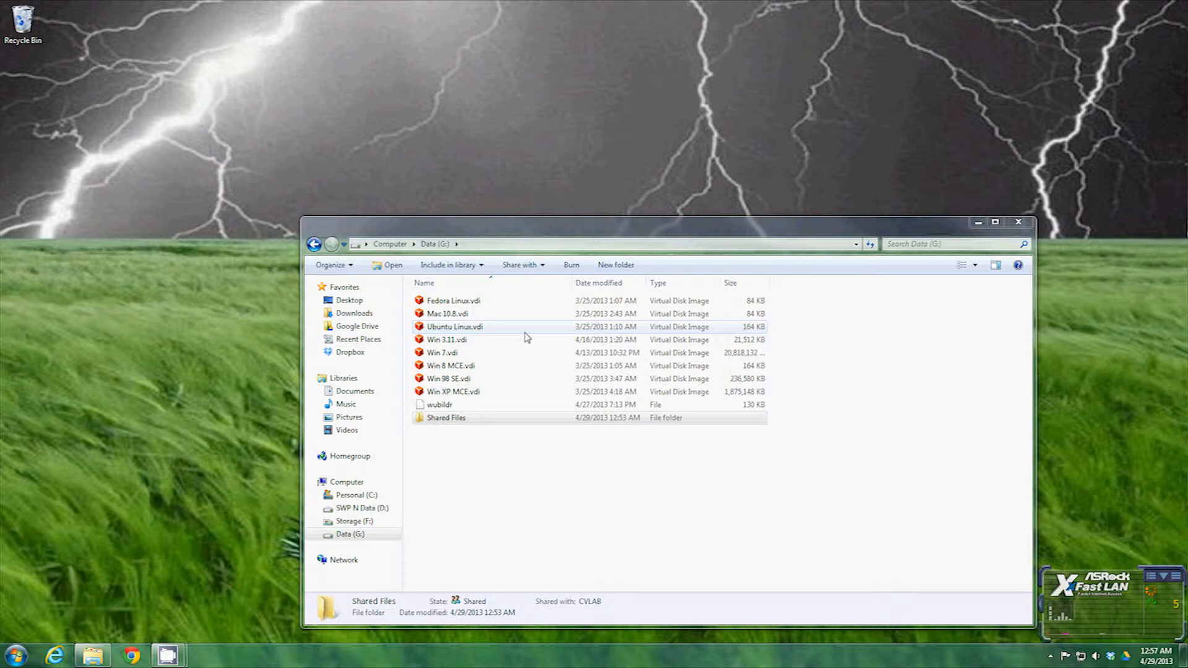
Step: Start mapping a network drive with letter Z: and enter \\CVLAB-PC\Shared Files as the network folder
{"action": "left_click", "coordinate": [869, 356]}
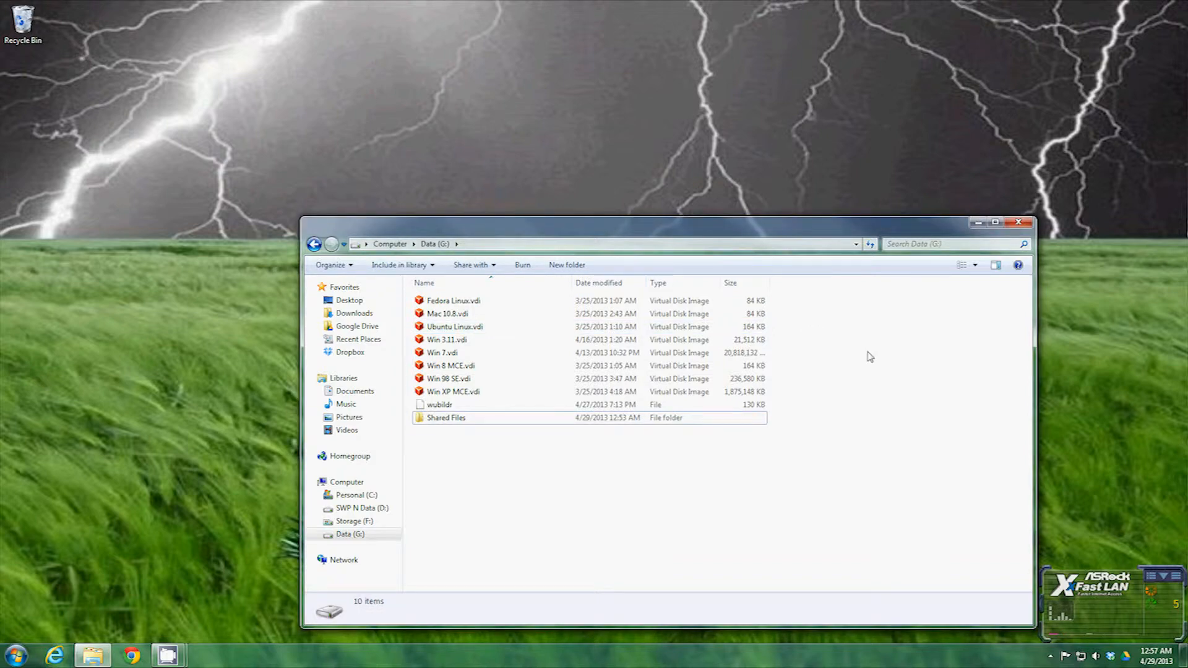
{"action": "key", "text": "alt"}
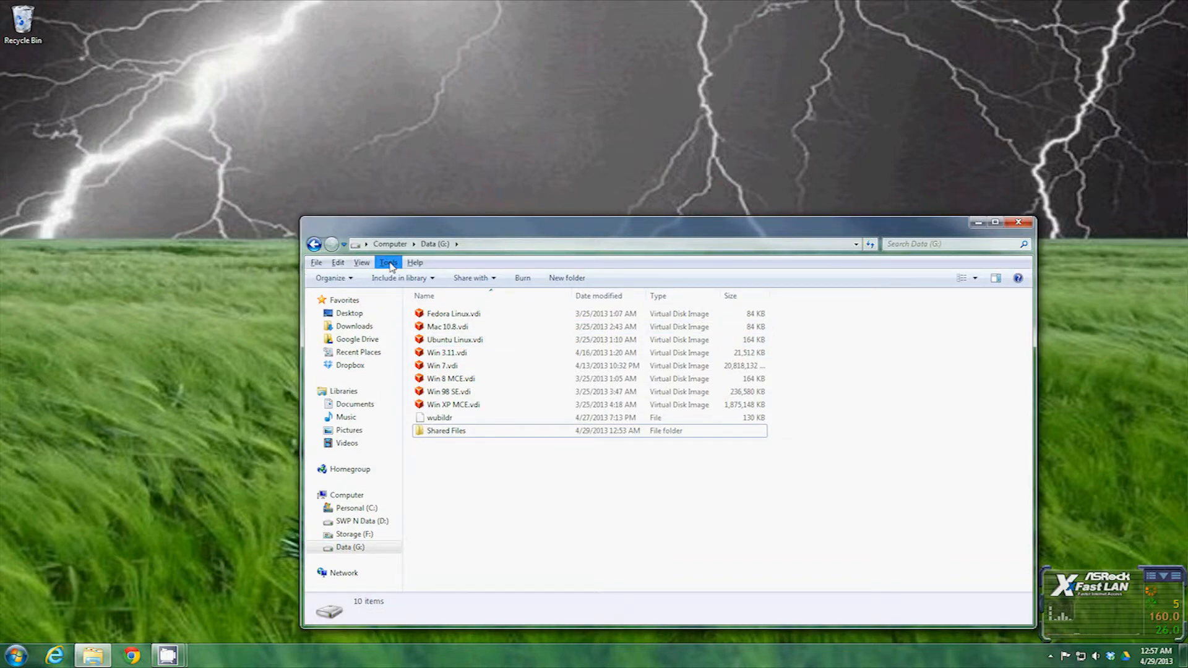
{"action": "left_click", "coordinate": [389, 264]}
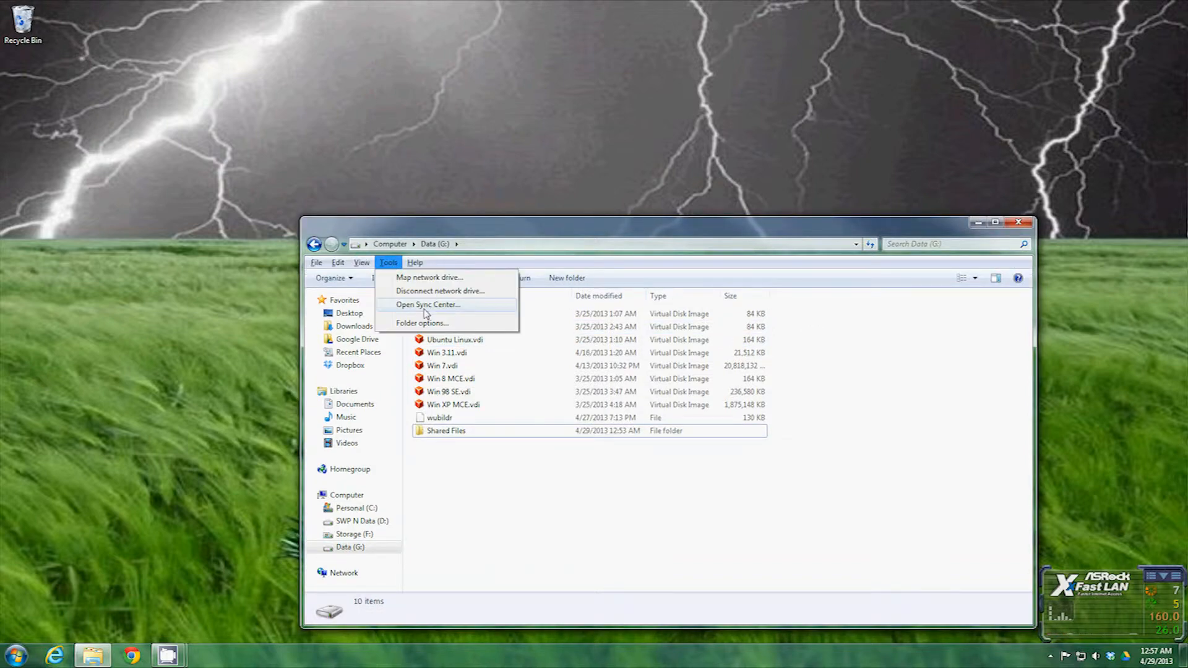
{"action": "left_click", "coordinate": [436, 279]}
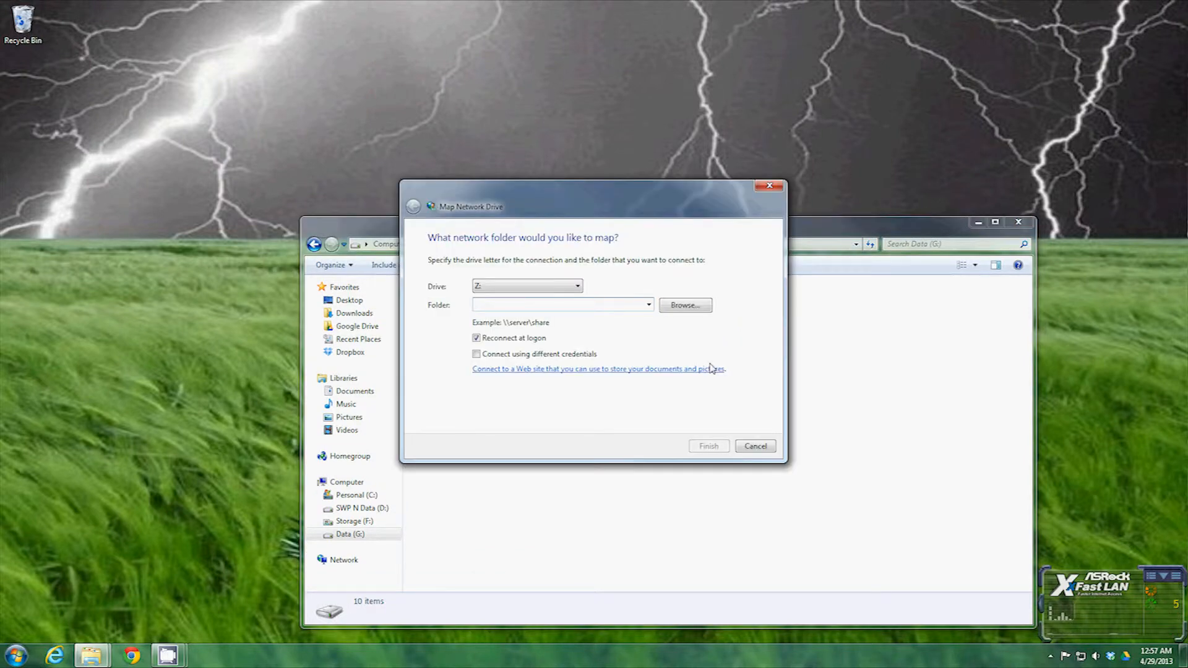
{"action": "type", "text": "\\\\C"}
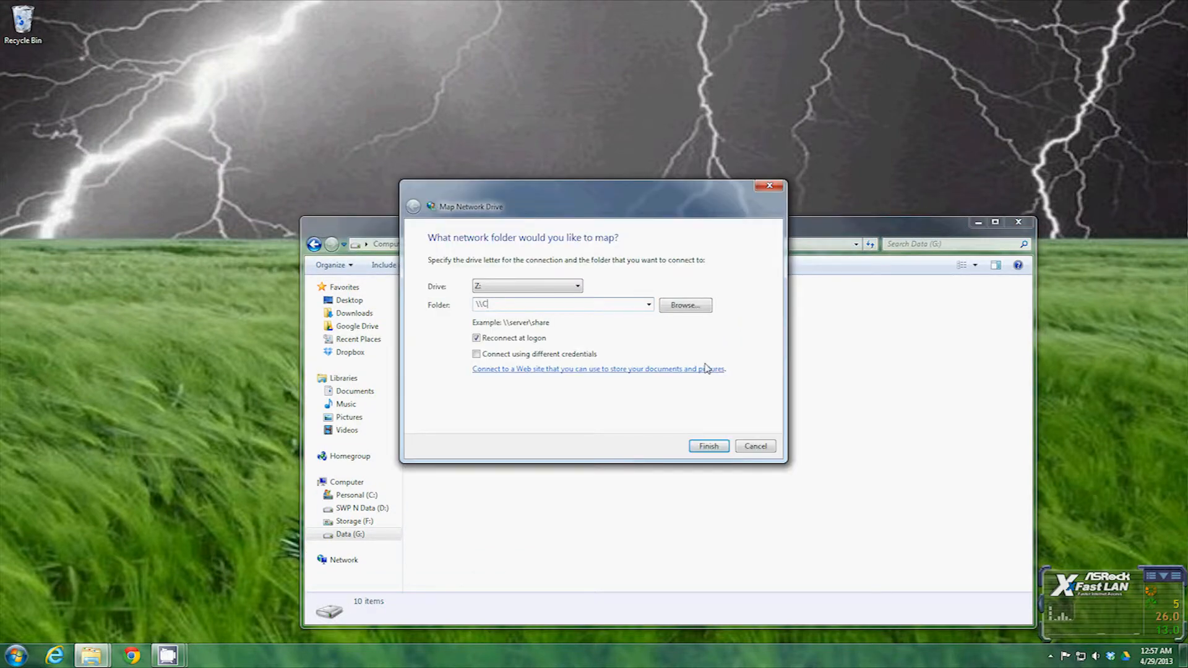
{"action": "type", "text": "VLAB-PC\\Share"}
{"action": "left_click_drag", "start_coordinate": [621, 217], "coordinate": [700, 234]}
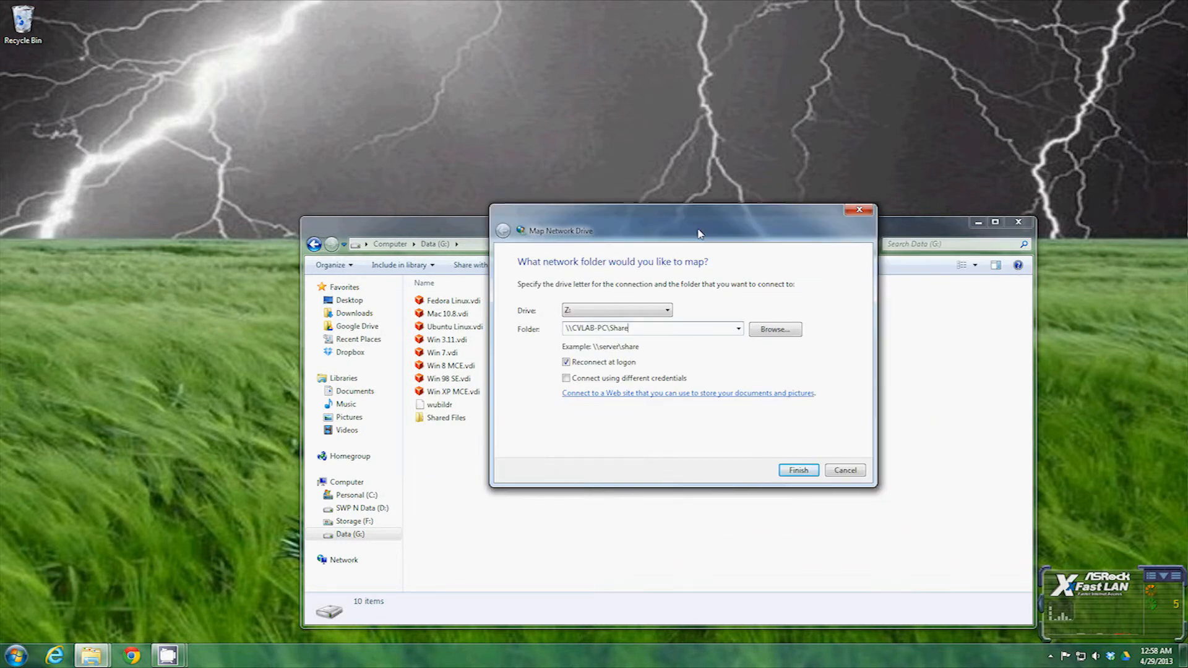
{"action": "type", "text": "d Files"}
Step: Keep reconnecting at logon enabled, enable connecting using different credentials, and submit the drive mapping
{"action": "left_click", "coordinate": [566, 363]}
{"action": "left_click", "coordinate": [567, 363]}
{"action": "left_click", "coordinate": [566, 378]}
{"action": "left_click", "coordinate": [794, 471]}
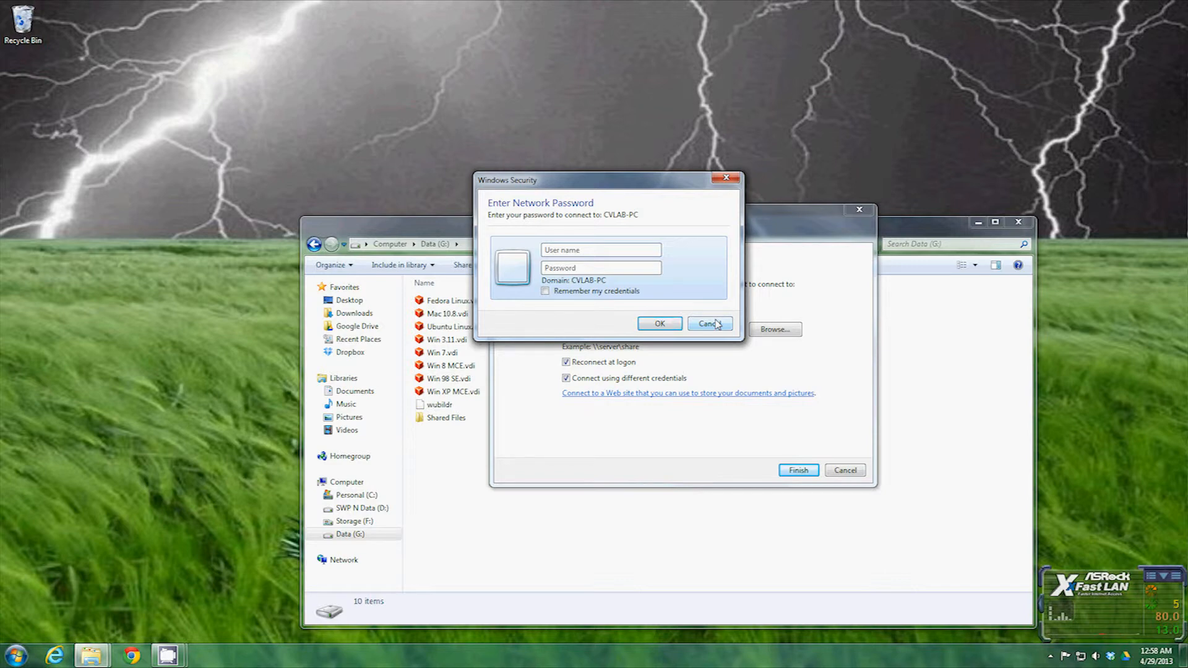
Step: Enter the network account's user name with the CVLAB-PC prefix in the credentials prompt
{"action": "type", "text": "M"}
{"action": "type", "text": "YPC"}
{"action": "type", "text": "\\"}
{"action": "key", "text": "BackSpace"}
{"action": "key", "text": "BackSpace"}
{"action": "key", "text": "BackSpace"}
{"action": "key", "text": "BackSpace"}
{"action": "key", "text": "BackSpace"}
{"action": "type", "text": "CVLAB-PC"}
{"action": "key", "text": "BackSpace"}
{"action": "key", "text": "BackSpace"}
{"action": "type", "text": "PC\\fbivan"}
Step: Try to sign in to CVLAB-PC with the account password and remembered credentials, and cancel the drive mapping
{"action": "key", "text": "Tab"}
{"action": "type", "text": "•••••"}
{"action": "left_click", "coordinate": [580, 291]}
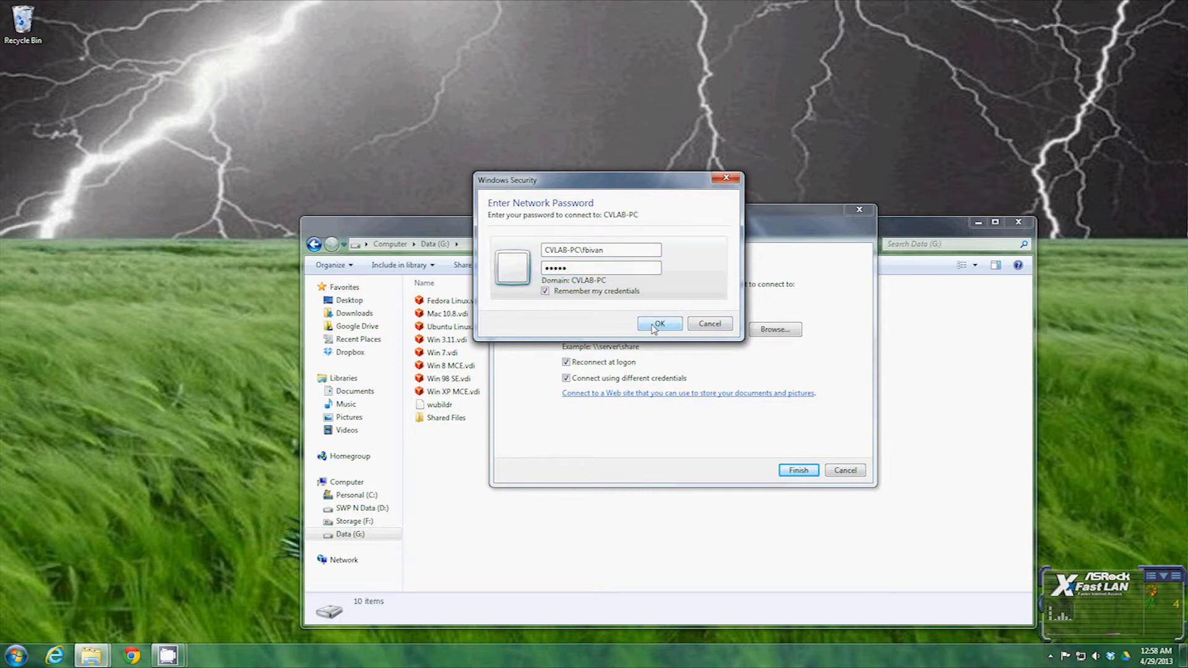
{"action": "left_click", "coordinate": [657, 324]}
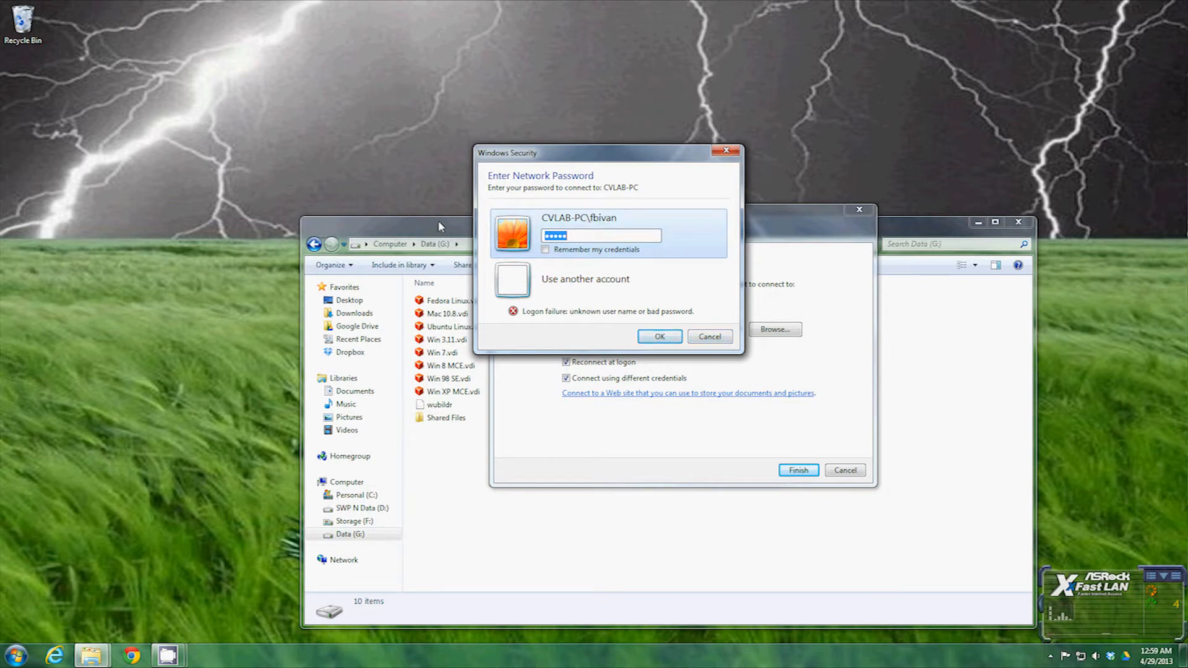
{"action": "left_click", "coordinate": [709, 337]}
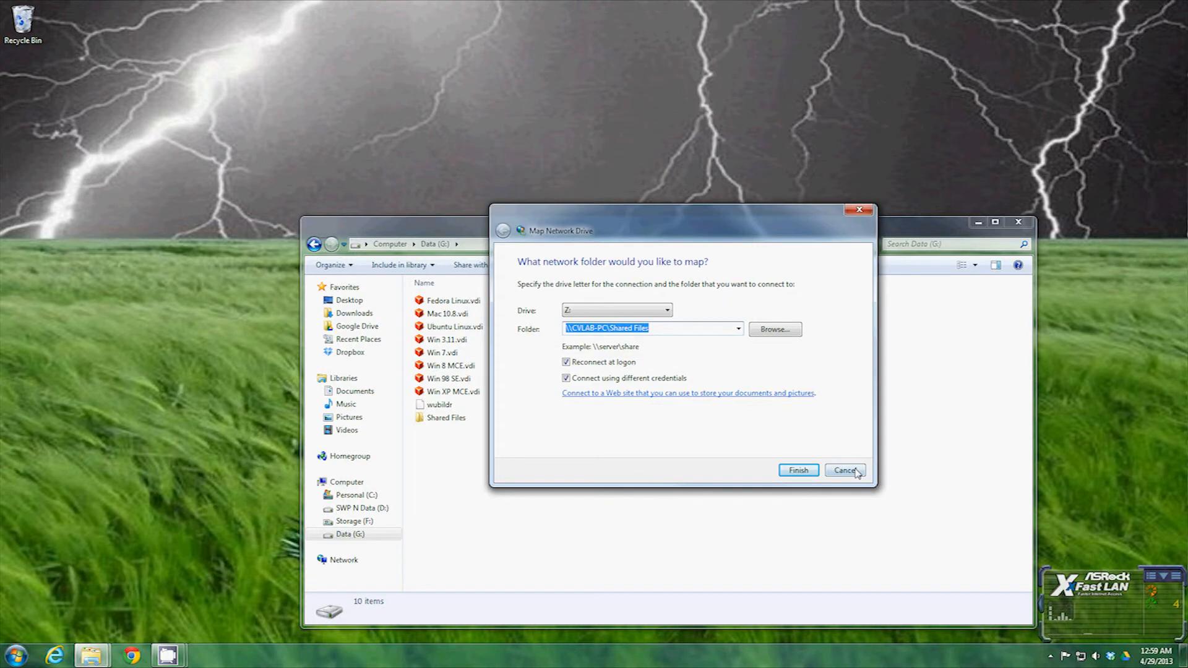
{"action": "left_click", "coordinate": [855, 470]}
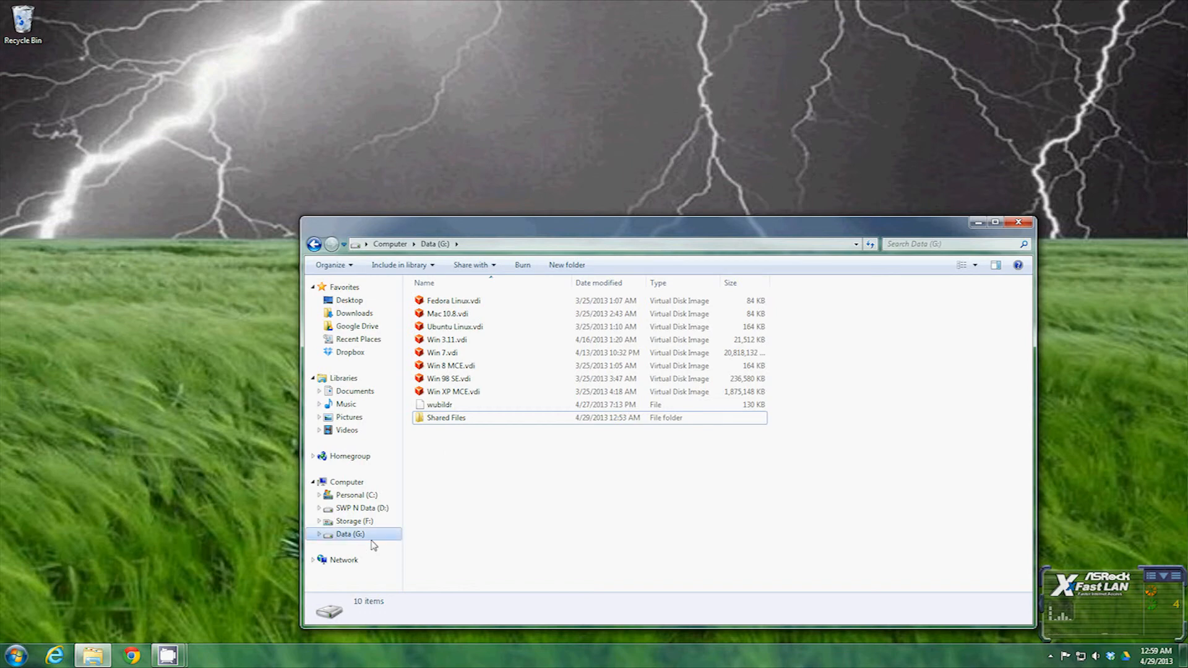
Step: Check the network path in the sharing properties of the Shared Files folder and close them without changes
{"action": "right_click", "coordinate": [449, 423]}
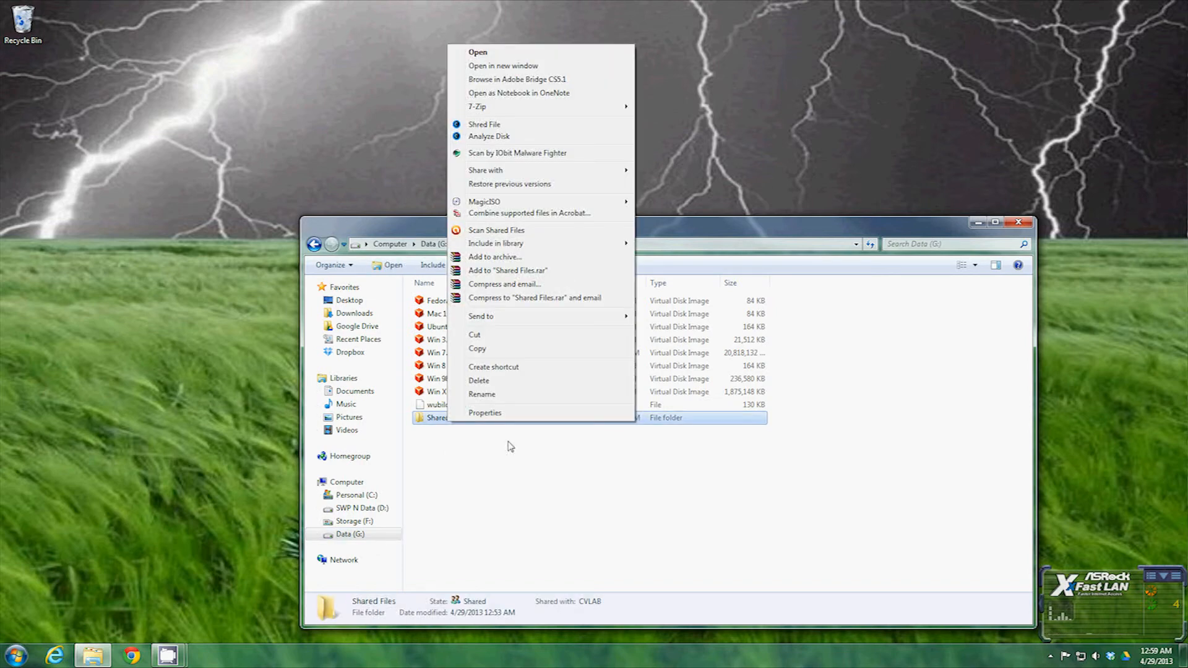
{"action": "left_click", "coordinate": [527, 412]}
{"action": "key", "text": "ctrl+Tab"}
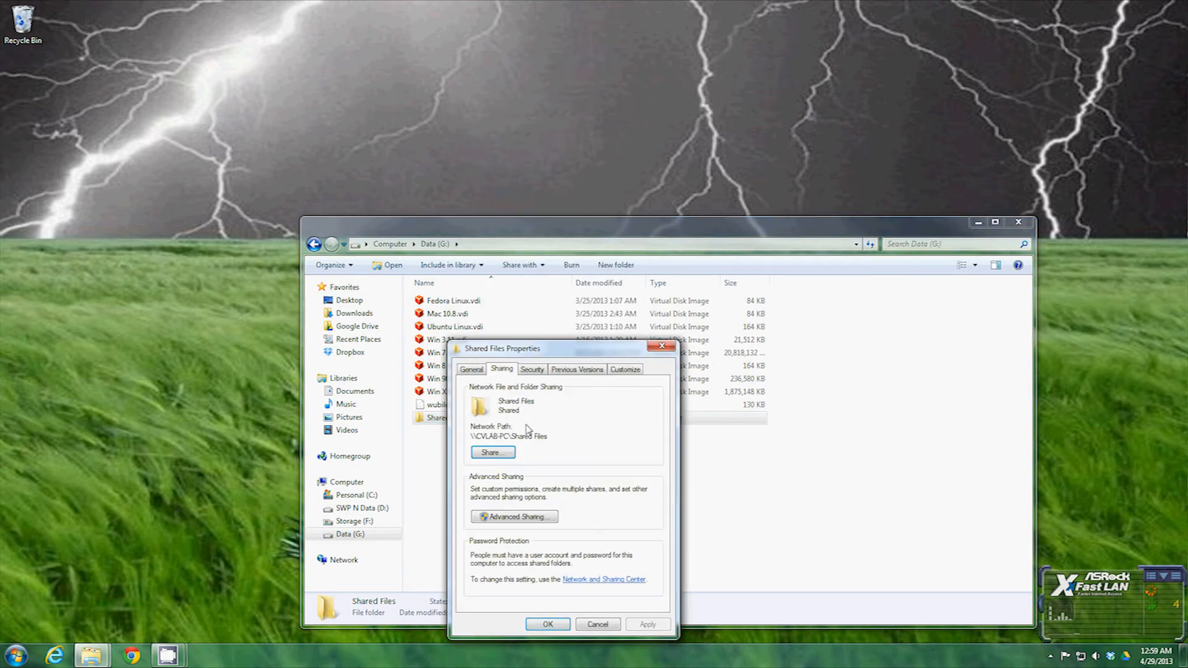
{"action": "left_click_drag", "start_coordinate": [483, 440], "coordinate": [562, 439]}
{"action": "left_click", "coordinate": [562, 439]}
{"action": "left_click", "coordinate": [597, 625]}
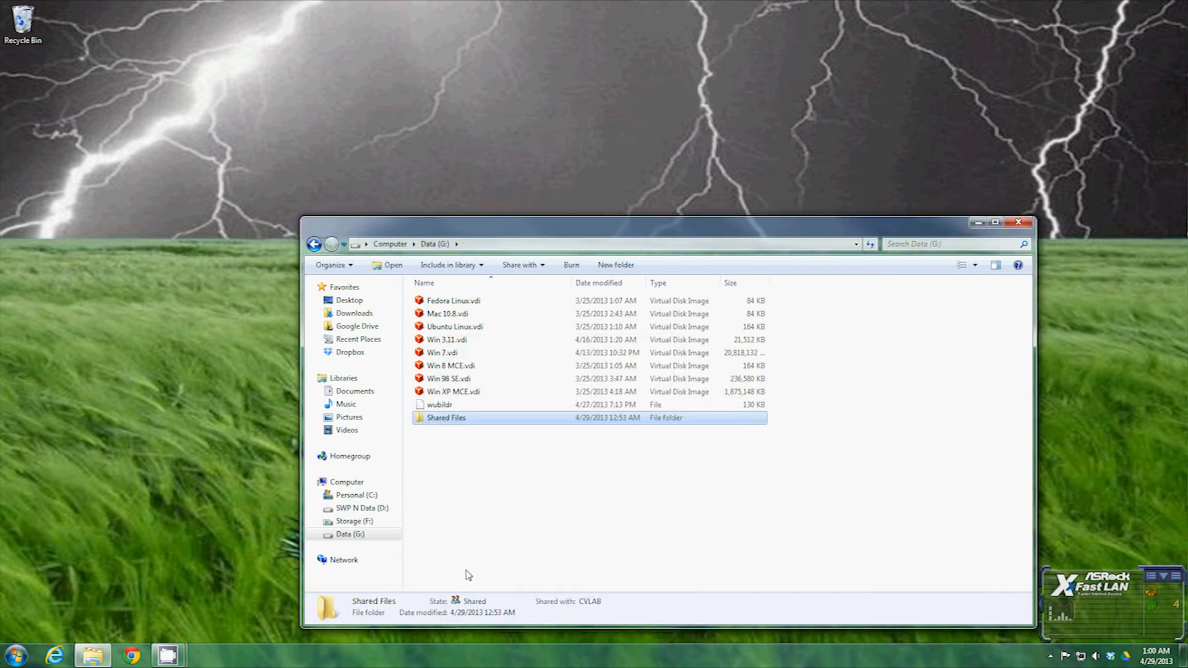